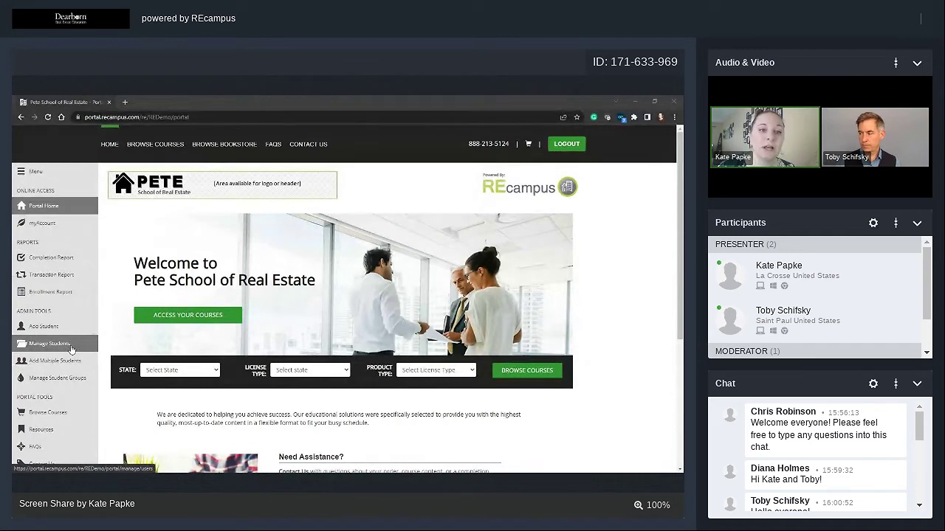
# On Manage Students, empty the First Name and Last Name filters and search all students.
pyautogui.click(72, 348)
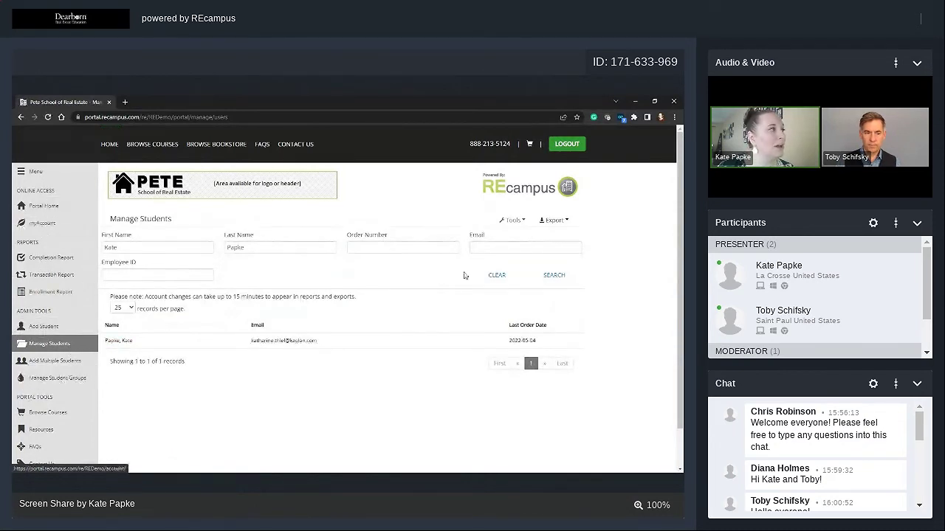
pyautogui.click(283, 251)
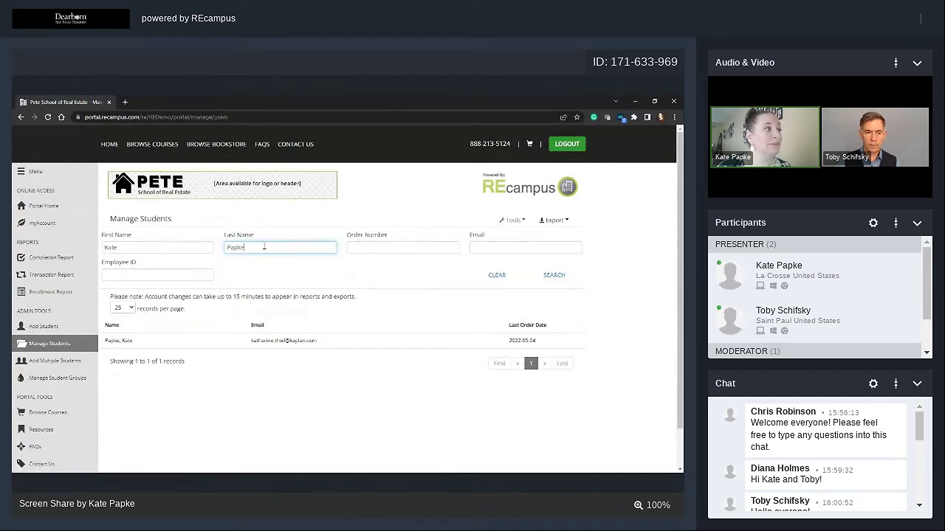
pyautogui.hotkey('ctrl', 'a')
pyautogui.press('BackSpace')
pyautogui.click(116, 247)
pyautogui.hotkey('ctrl', 'a')
pyautogui.press('BackSpace')
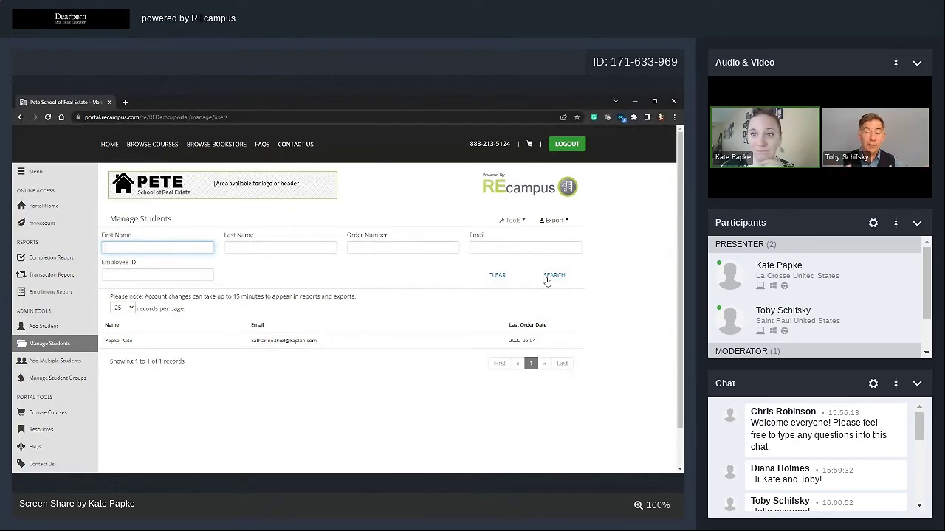
pyautogui.click(547, 279)
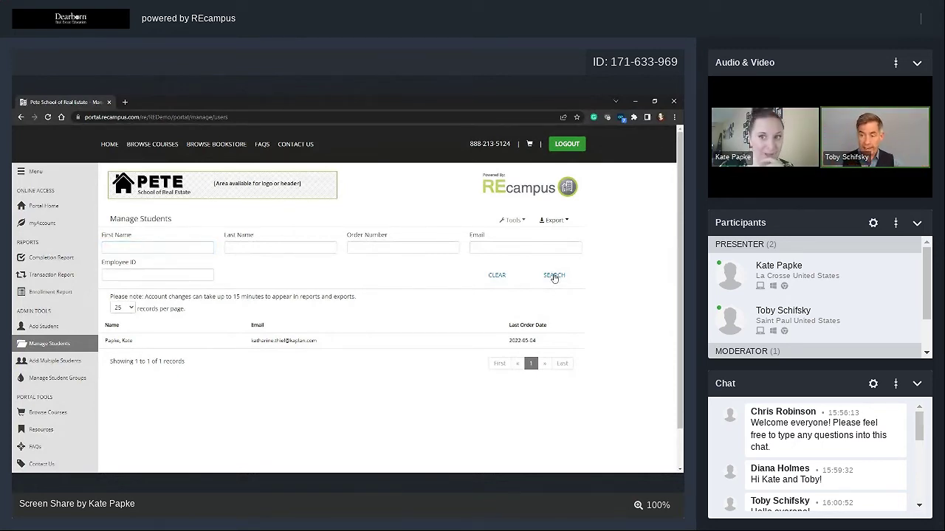
pyautogui.click(554, 276)
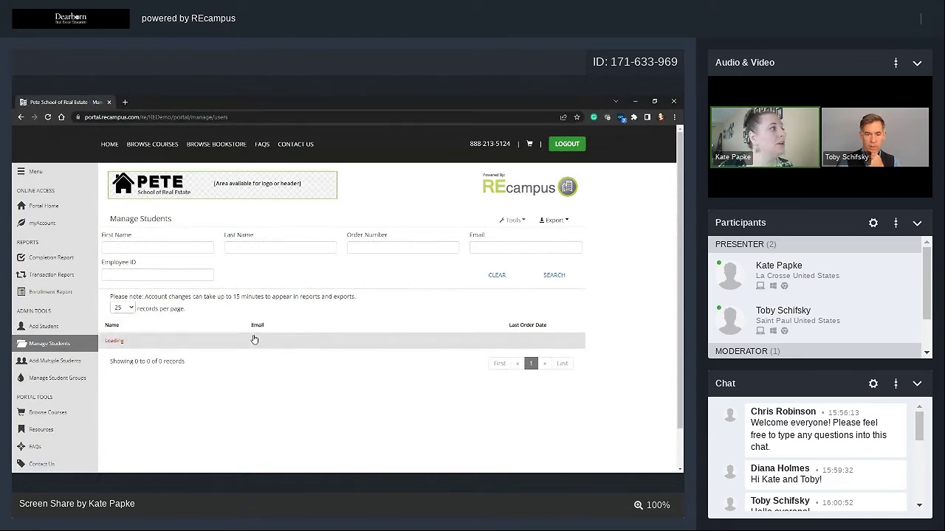
# Search for last name 'Smith' and scroll down through the matching student records.
pyautogui.click(252, 249)
pyautogui.write('Smith')
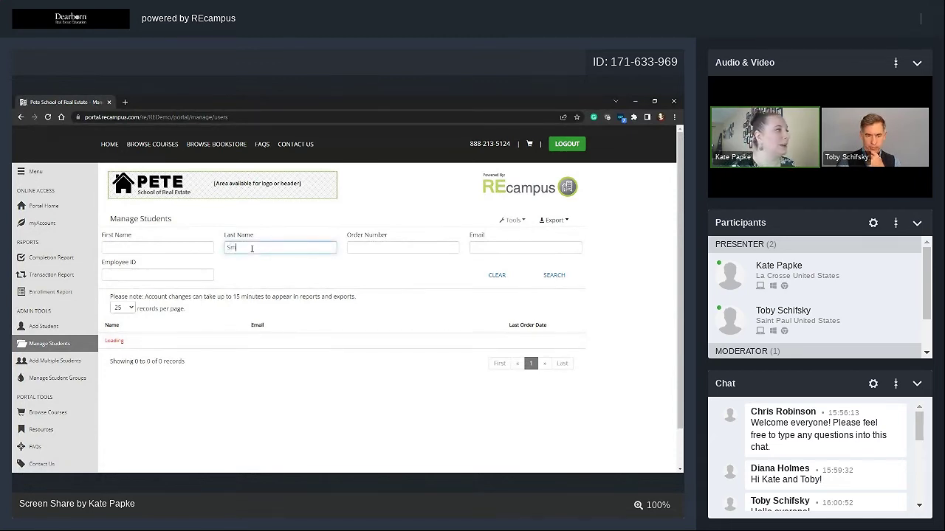
pyautogui.click(554, 276)
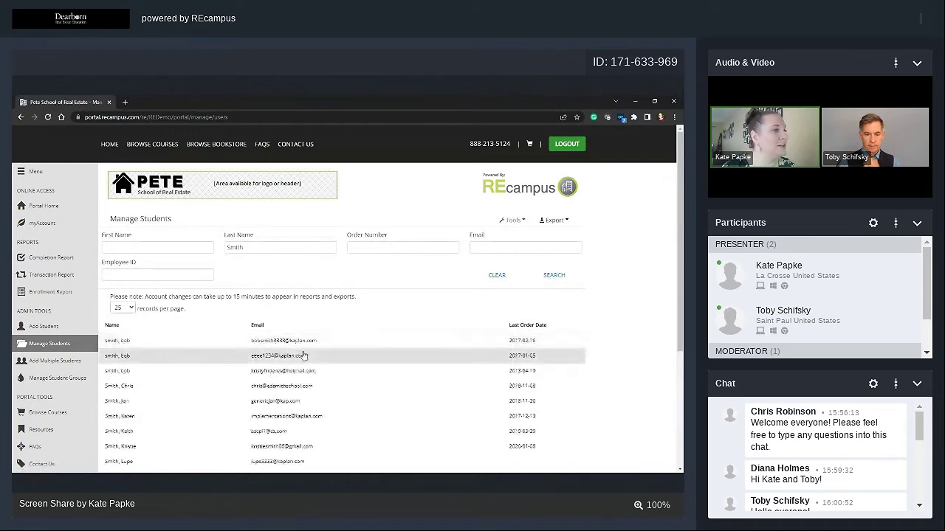
pyautogui.scroll(-2, 291, 413)
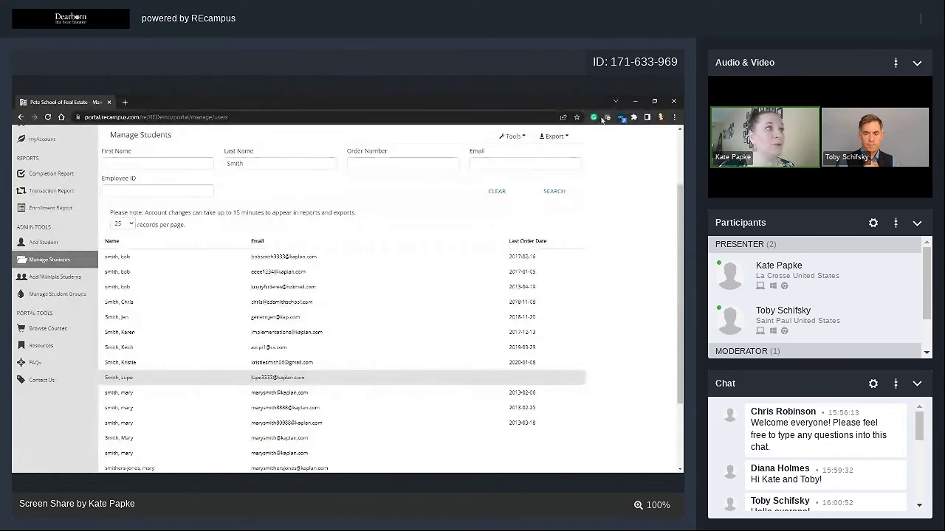
# Look over the Tools options for the Smith results without choosing one, then show the Export formats.
pyautogui.click(523, 141)
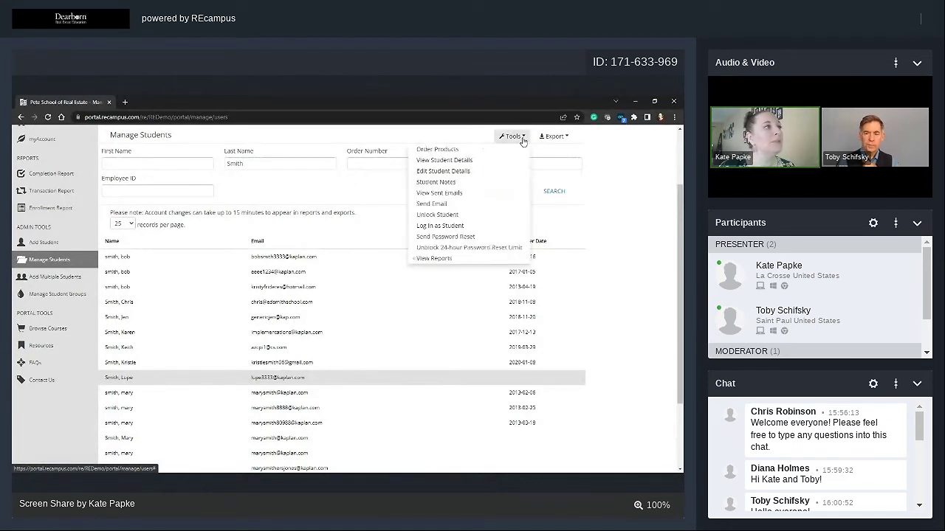
pyautogui.scroll(1, 531, 190)
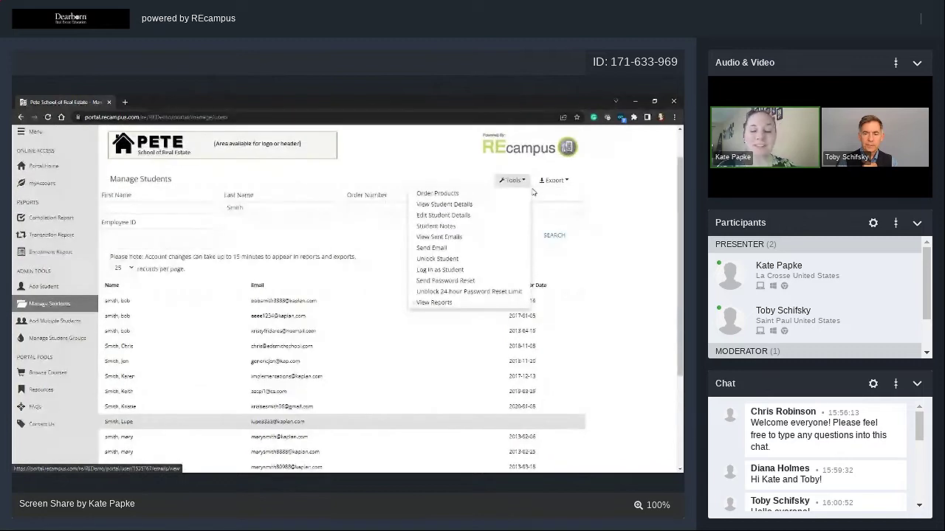
pyautogui.scroll(1, 525, 218)
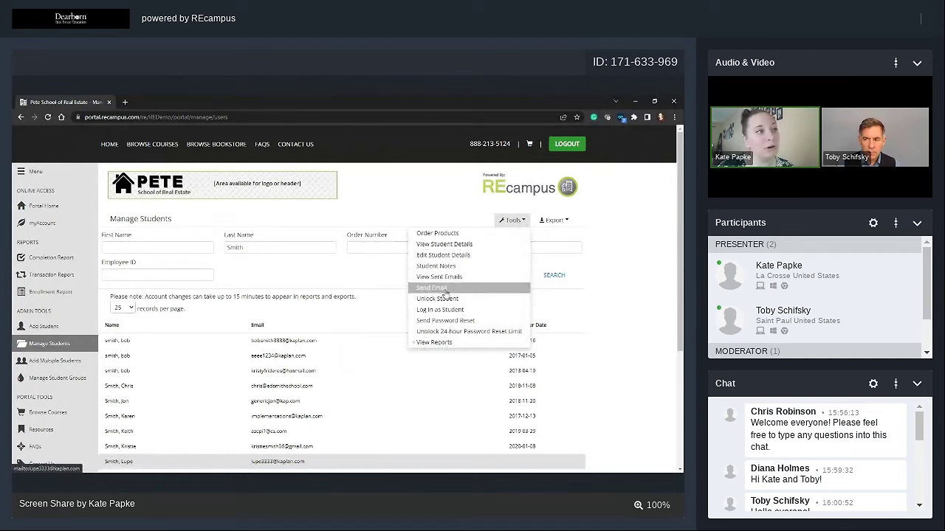
pyautogui.click(639, 308)
pyautogui.scroll(-1, 640, 308)
pyautogui.scroll(-3, 639, 308)
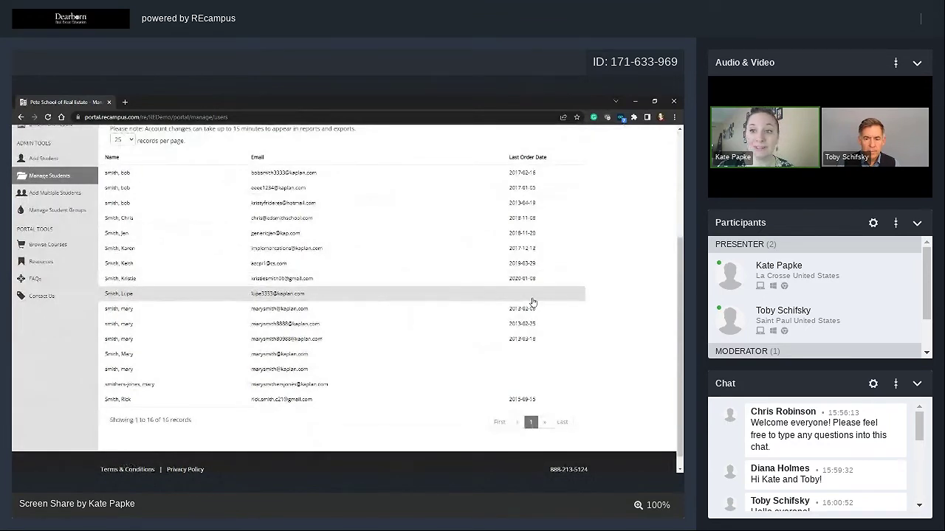
pyautogui.scroll(2, 639, 239)
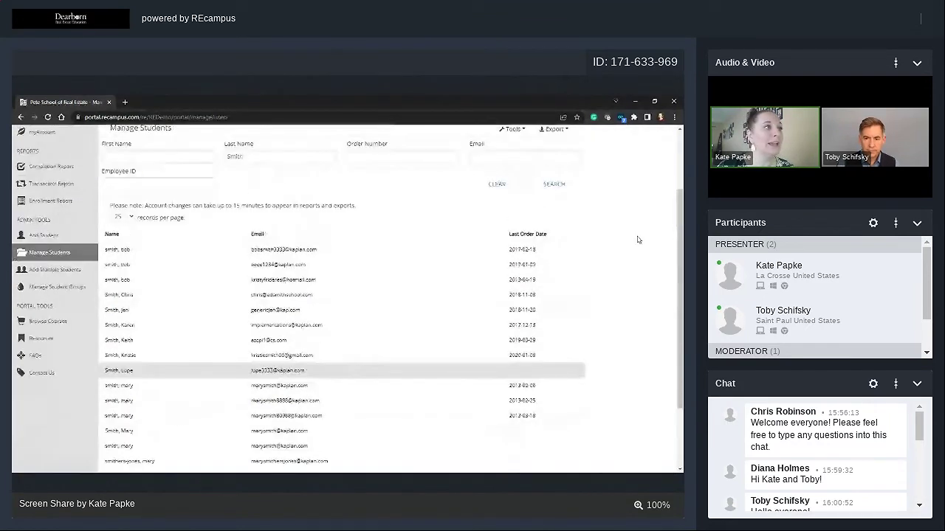
pyautogui.scroll(1, 639, 239)
pyautogui.click(511, 178)
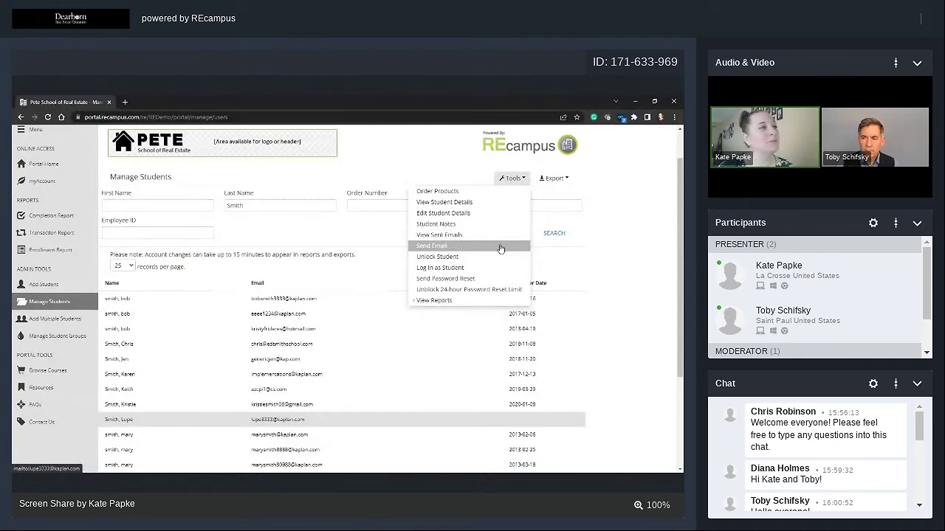
pyautogui.click(618, 218)
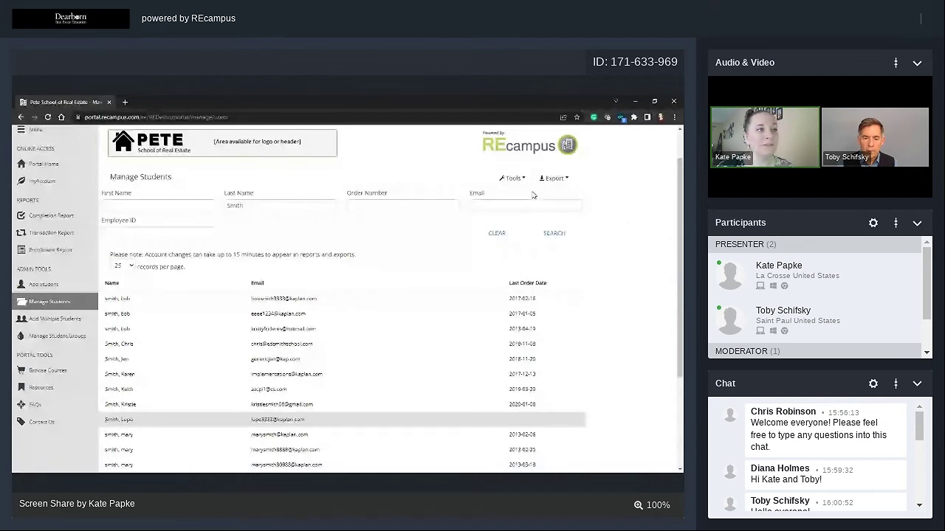
pyautogui.click(556, 179)
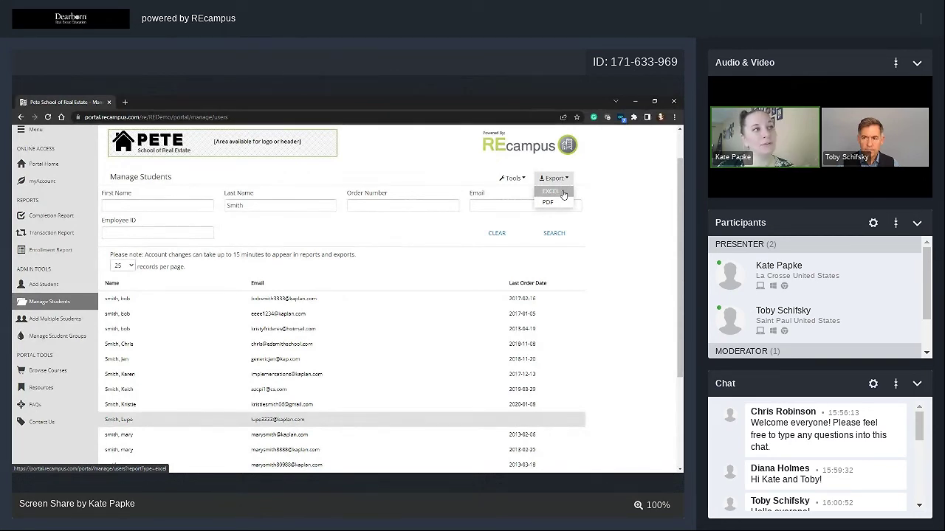
# Export the Smith list to Excel, check dates in columns F and G, then minimize Excel.
pyautogui.click(550, 192)
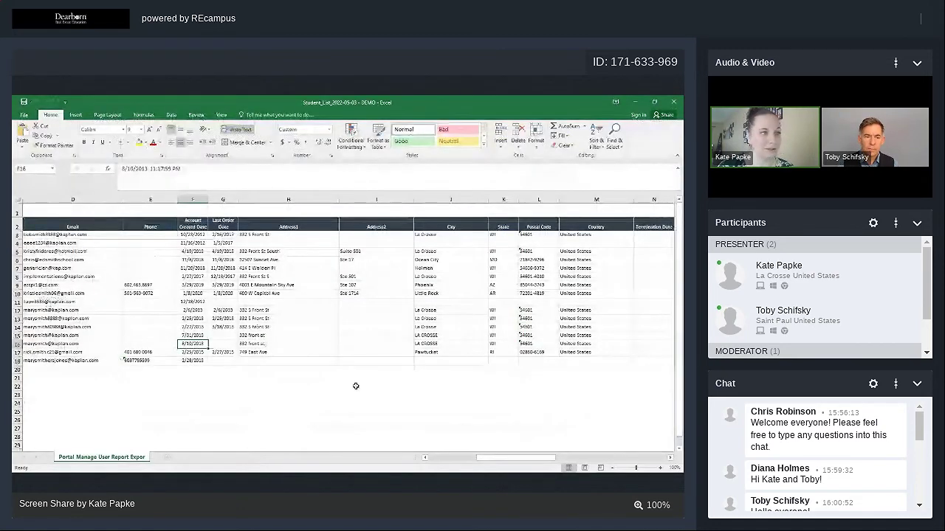
pyautogui.moveTo(515, 458); pyautogui.dragTo(372, 470)
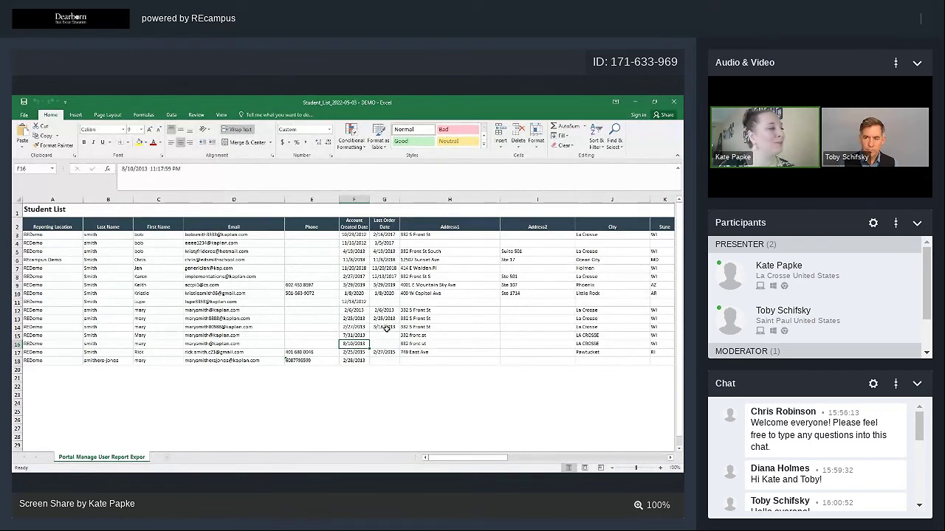
pyautogui.click(377, 343)
pyautogui.click(393, 309)
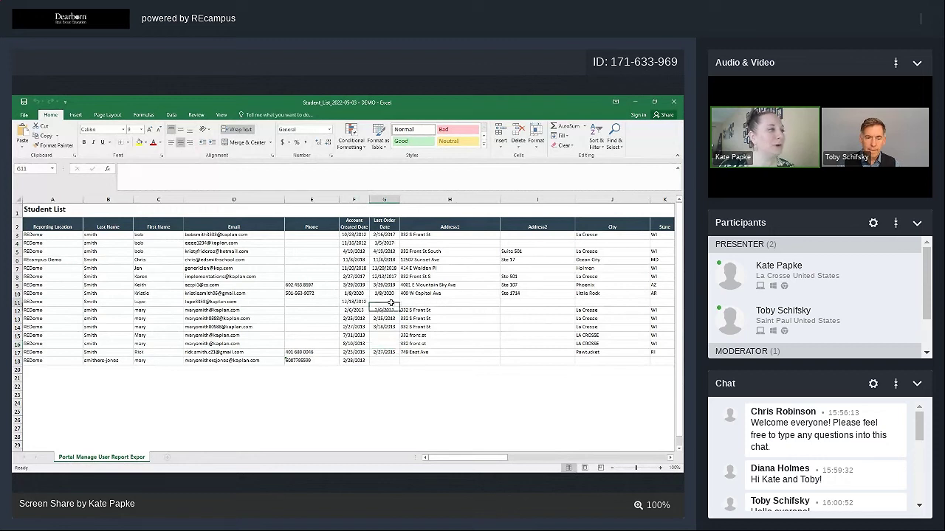
pyautogui.click(359, 344)
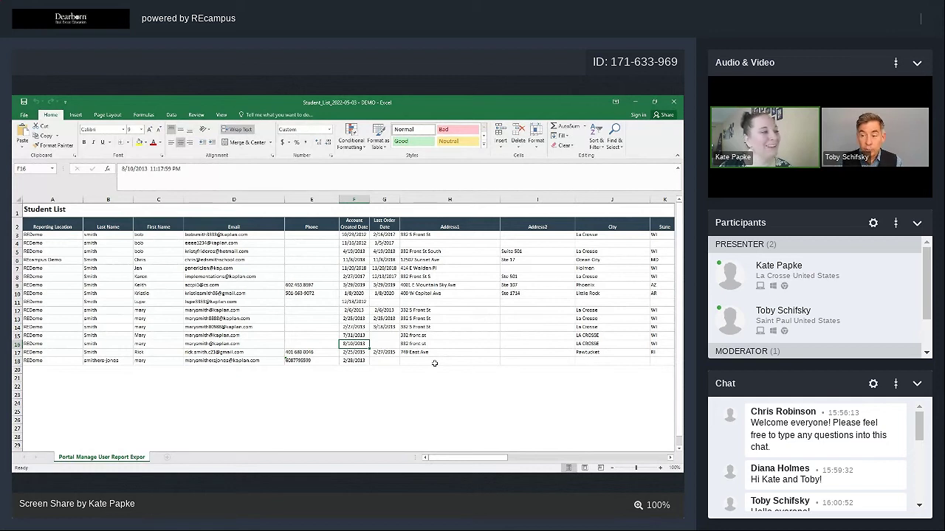
pyautogui.click(386, 344)
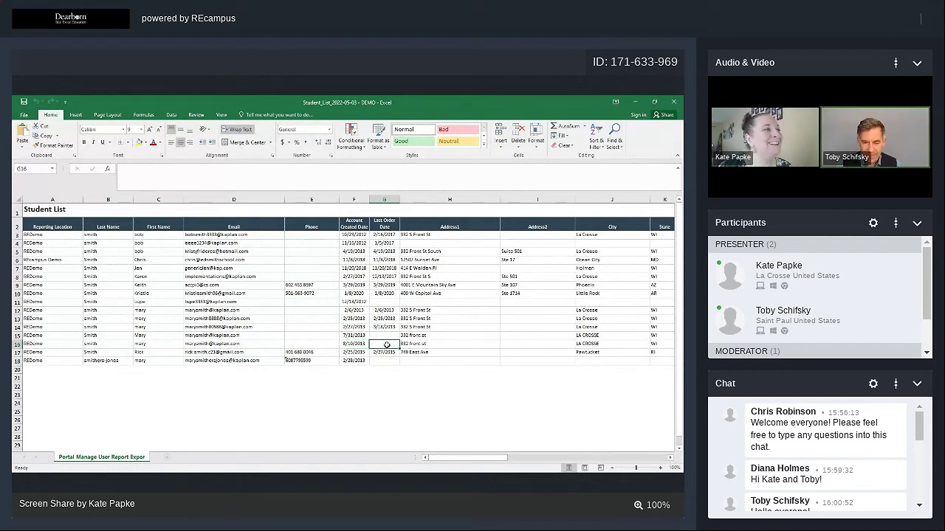
pyautogui.click(376, 302)
pyautogui.click(361, 302)
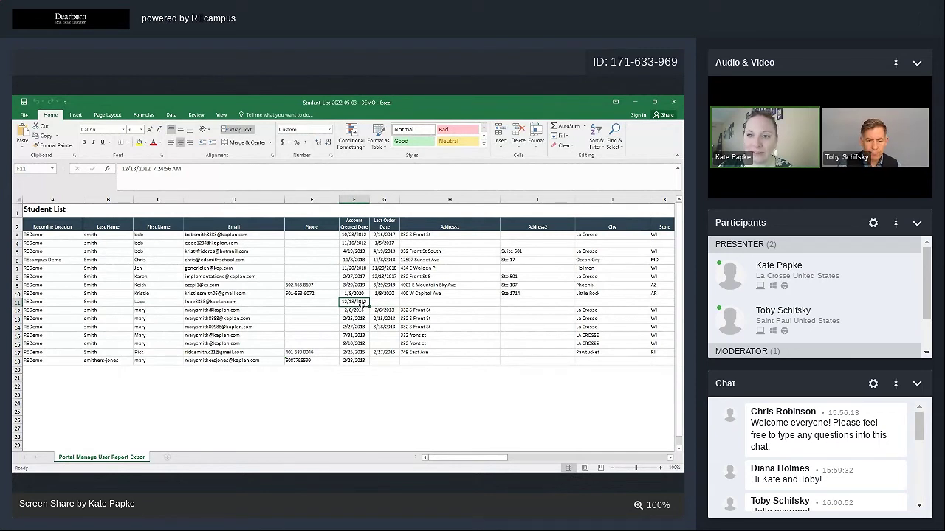
pyautogui.click(634, 101)
pyautogui.click(512, 178)
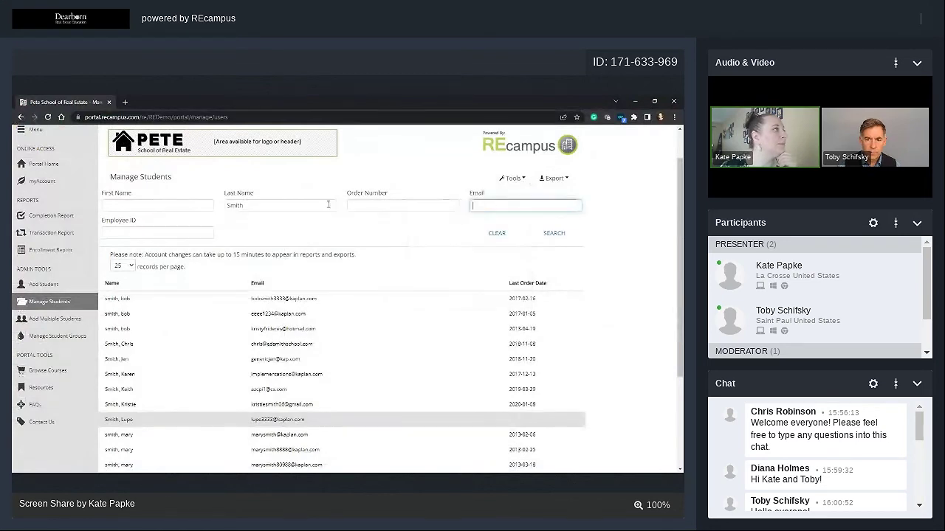
# Focus the Order Number filter, then switch to the Student_List Excel workbook.
pyautogui.click(348, 207)
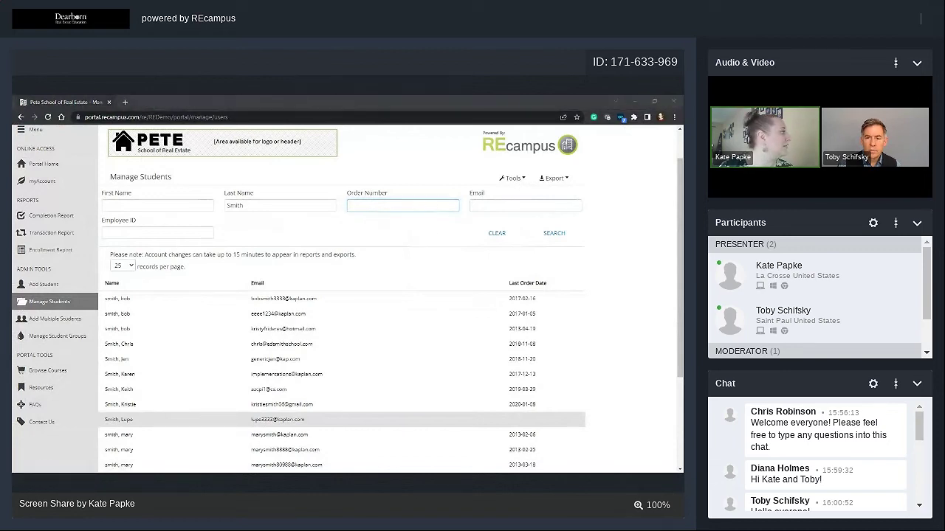
pyautogui.hotkey('alt', 'Tab')
pyautogui.hotkey('alt', 'Tab')
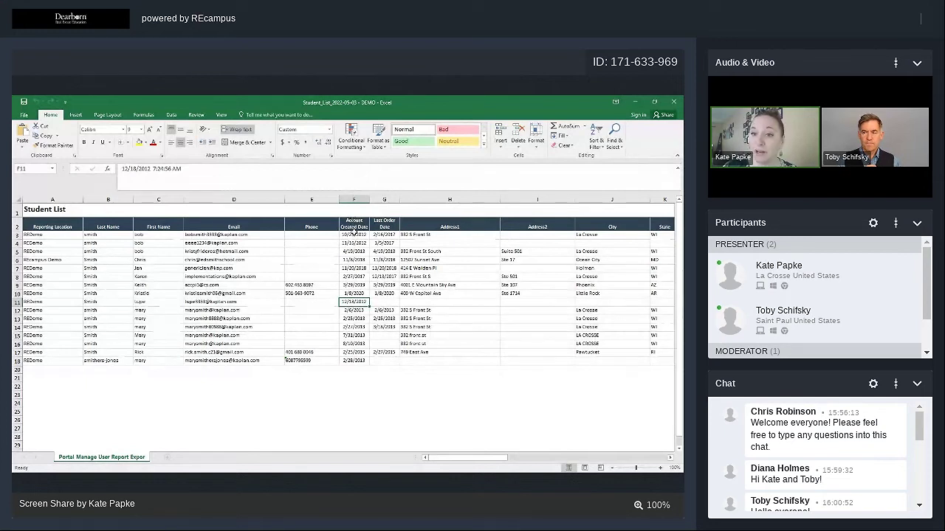
# Select the Account Created Date header in F2, then minimize every Excel window.
pyautogui.click(357, 222)
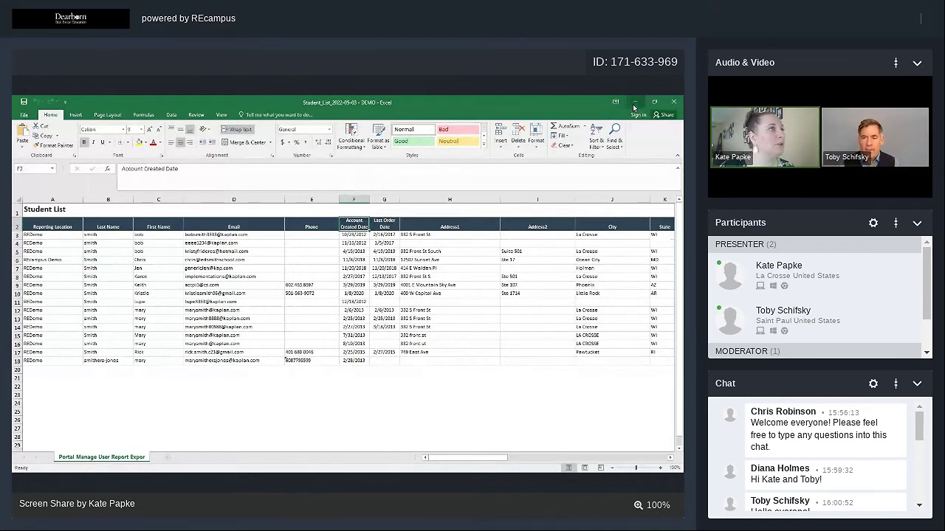
pyautogui.click(634, 103)
pyautogui.click(635, 103)
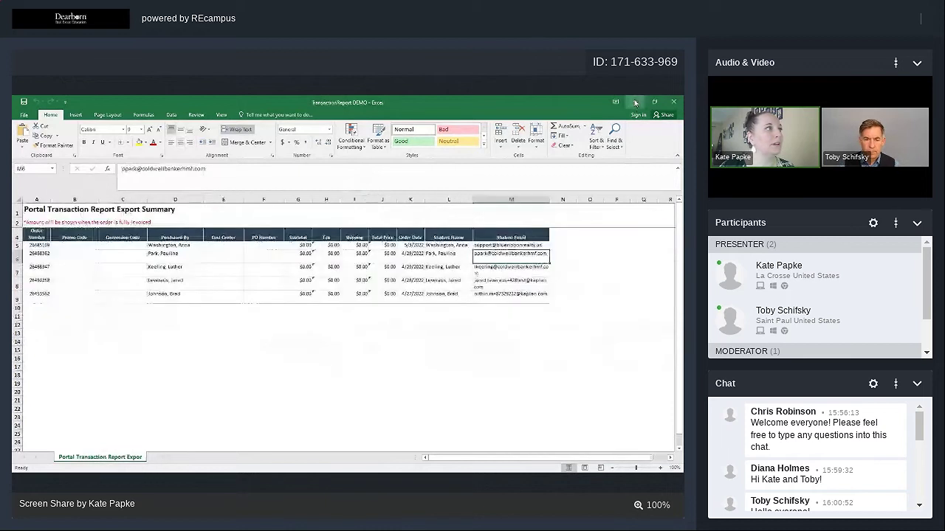
pyautogui.click(635, 103)
# Enter the demo student's first name and last name in the search fields and search.
pyautogui.click(198, 206)
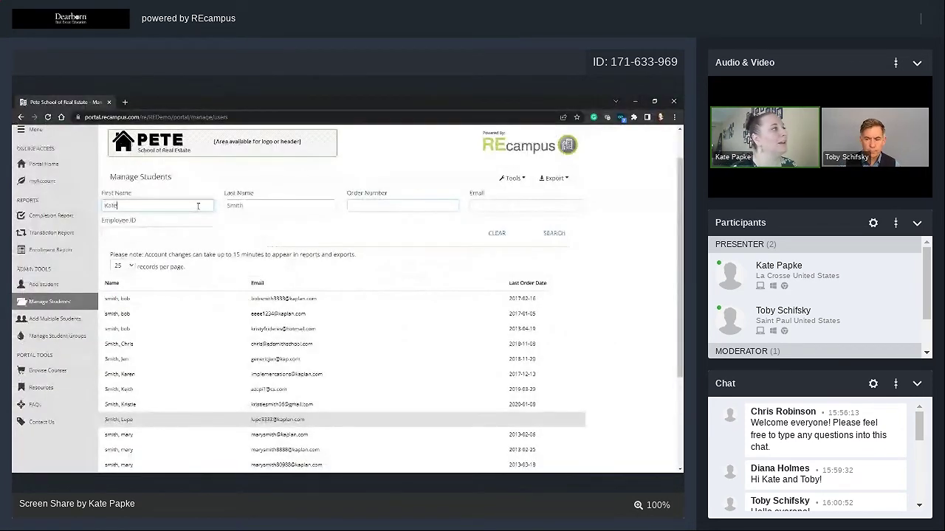
pyautogui.press('Tab')
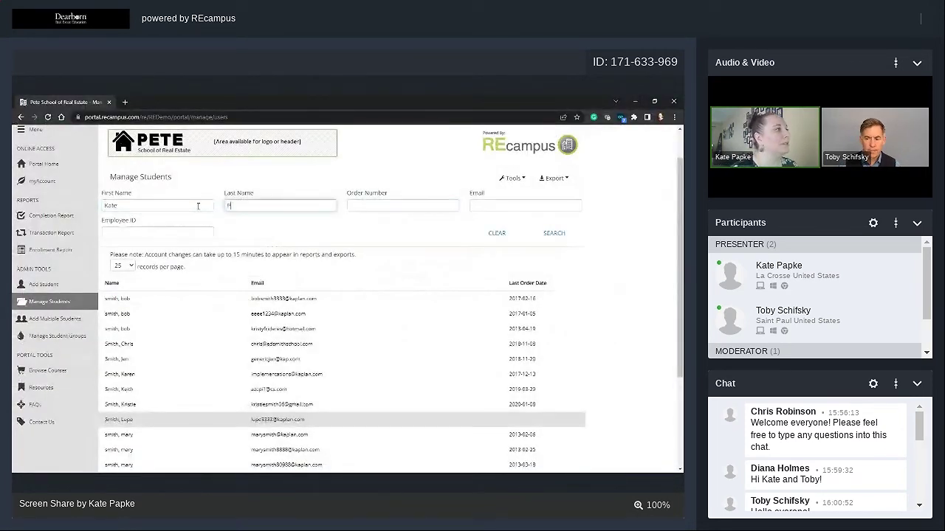
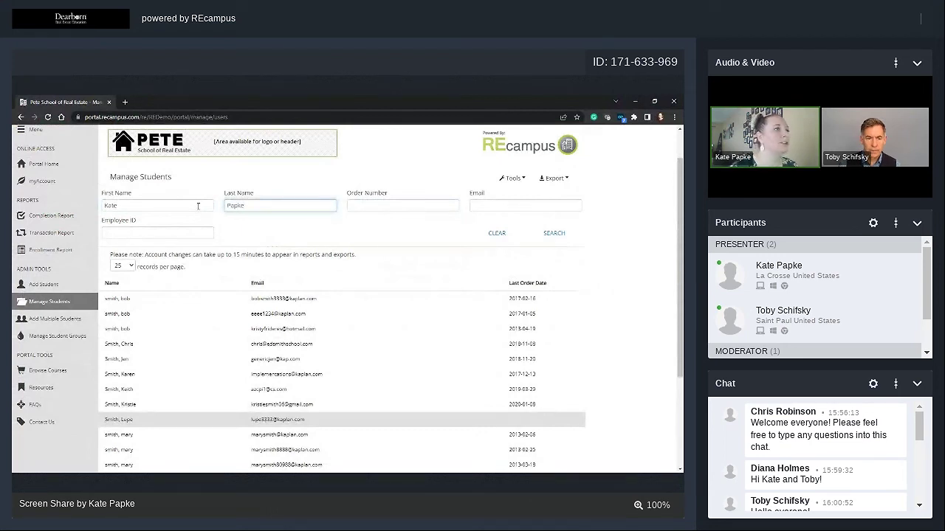
pyautogui.click(551, 234)
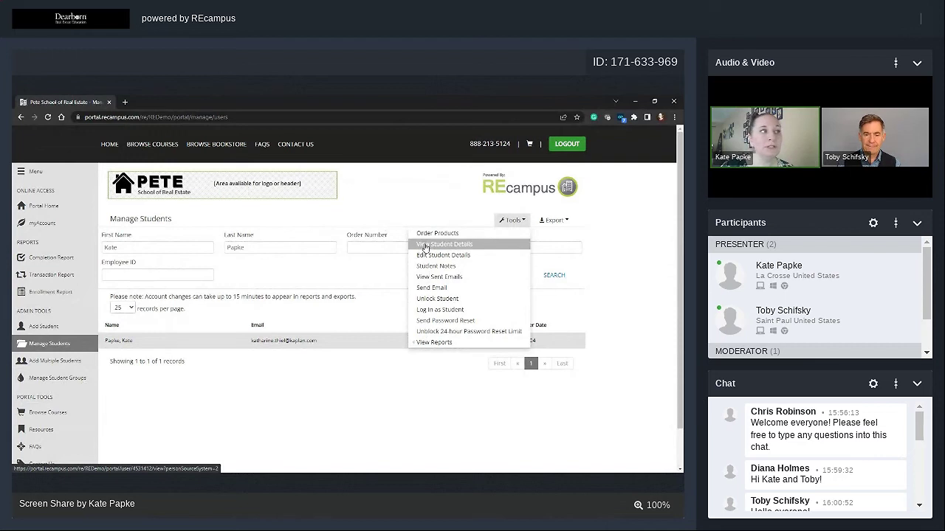
# Open the found student's details and scroll through personal info, addresses and license records.
pyautogui.click(426, 246)
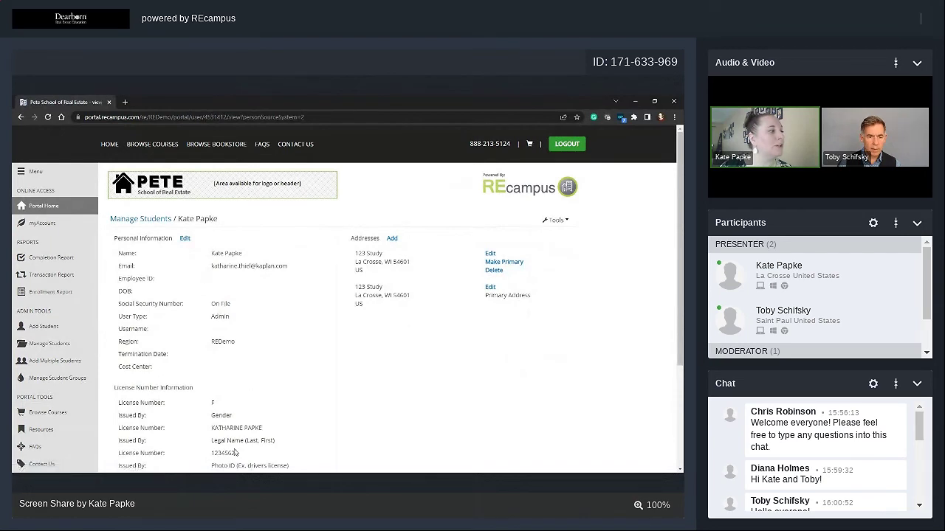
pyautogui.scroll(-1, 236, 443)
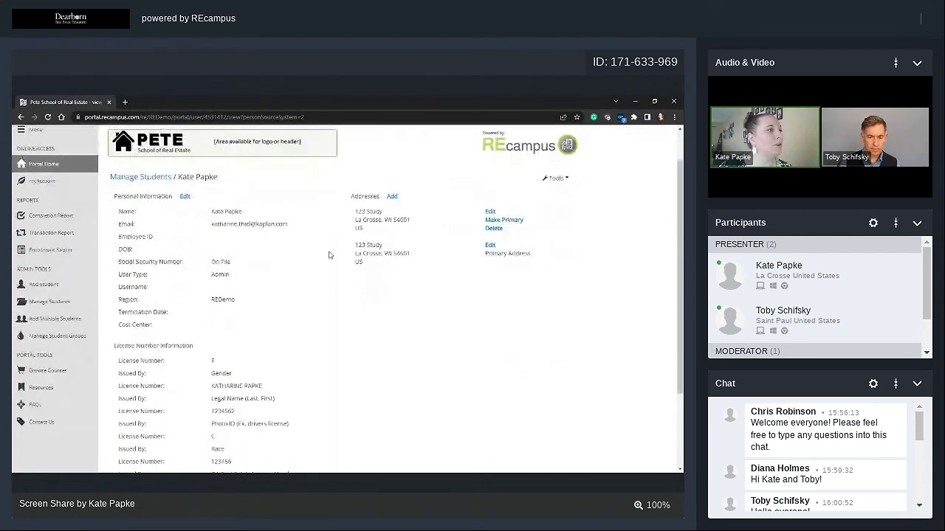
pyautogui.scroll(-1, 245, 332)
pyautogui.scroll(-1, 246, 332)
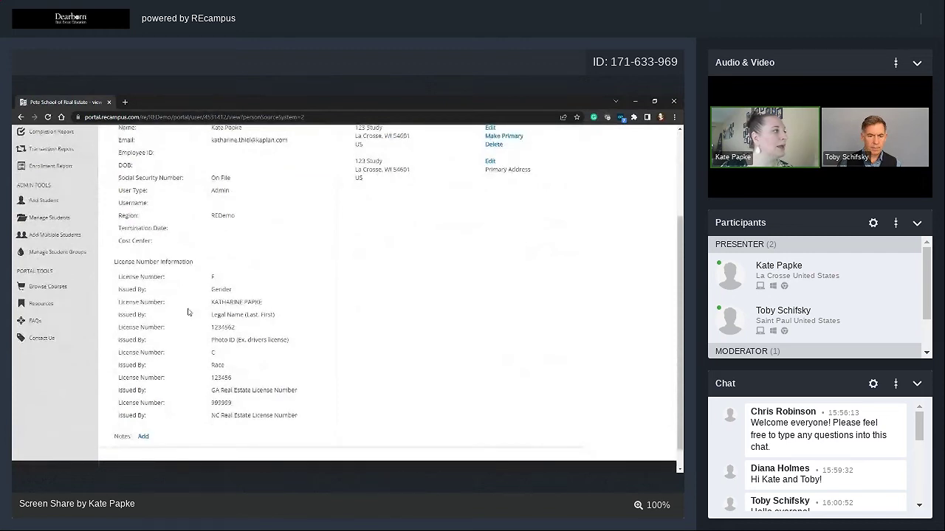
pyautogui.scroll(3, 428, 265)
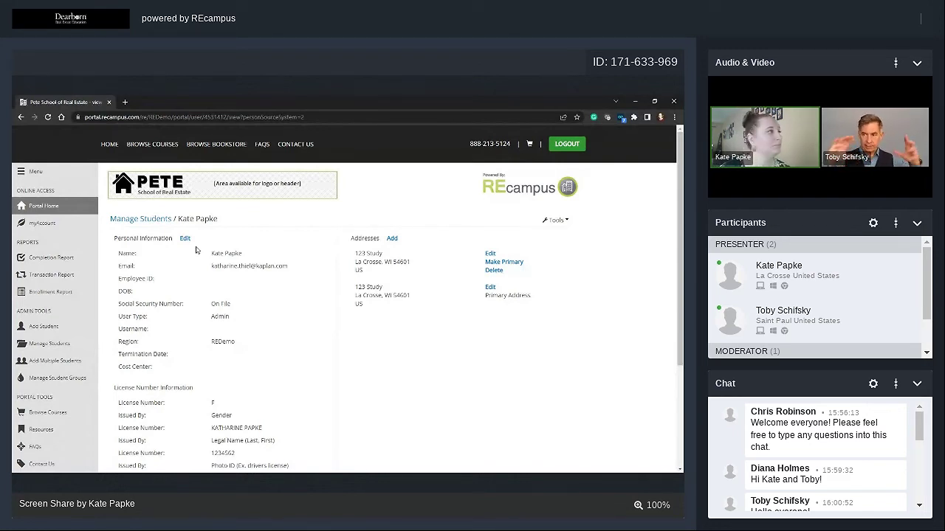
# Open Edit Personal Information, select the whole Email value, then deselect it.
pyautogui.click(185, 240)
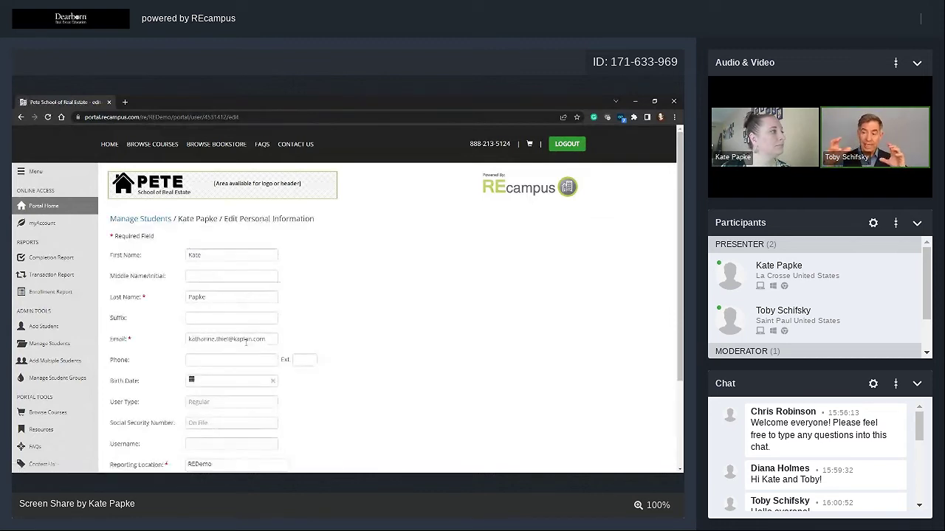
pyautogui.tripleClick(271, 340)
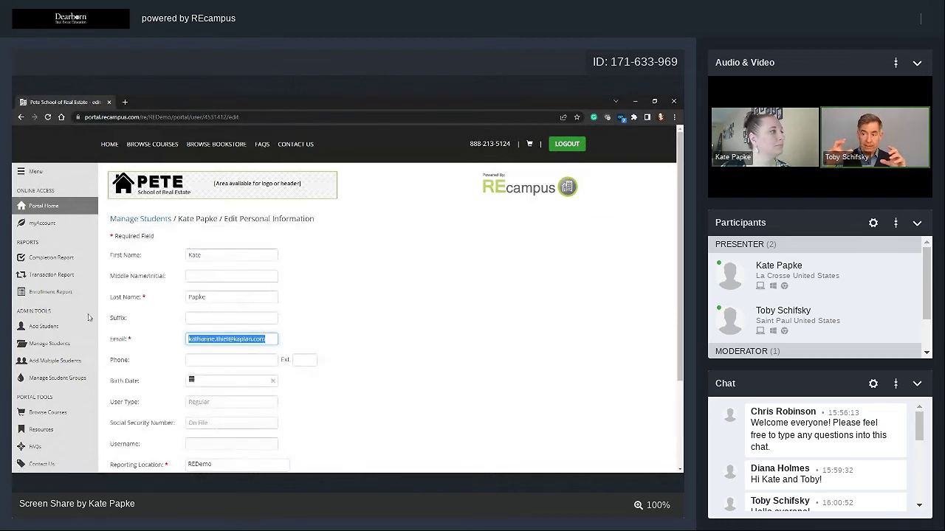
pyautogui.click(506, 364)
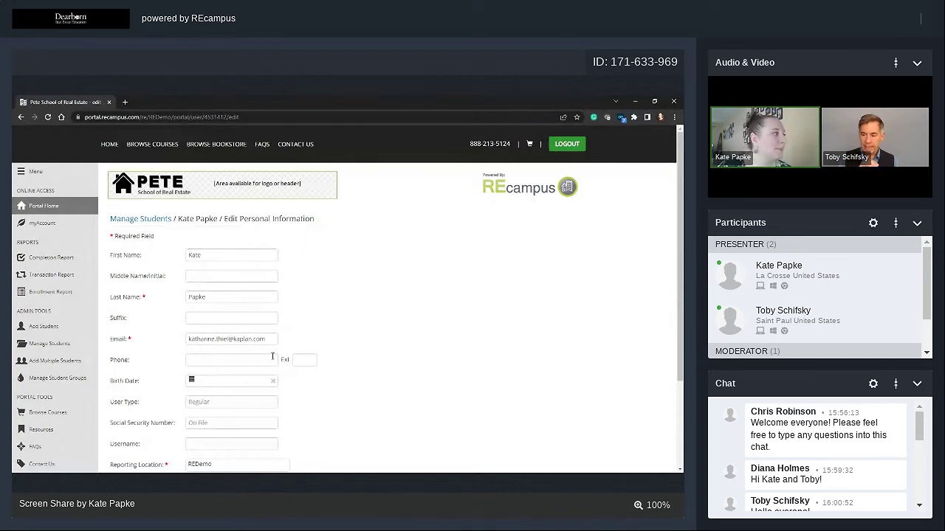
# Return to Manage Students, rerun the name search, and open the student's Tools dropdown.
pyautogui.click(52, 343)
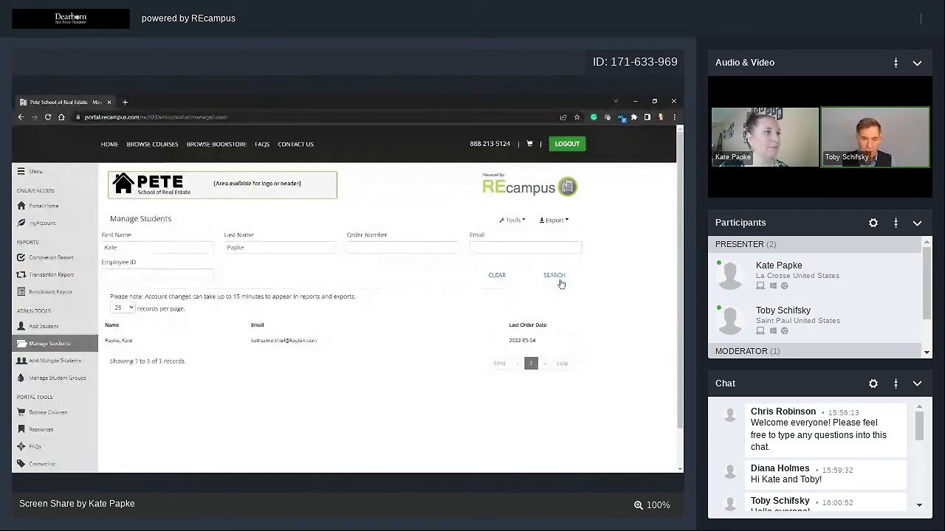
pyautogui.click(554, 276)
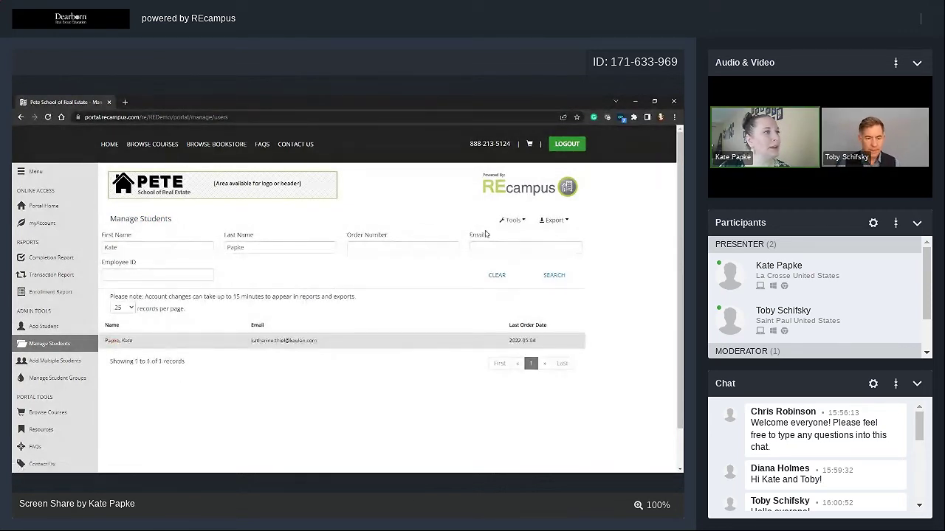
pyautogui.click(512, 220)
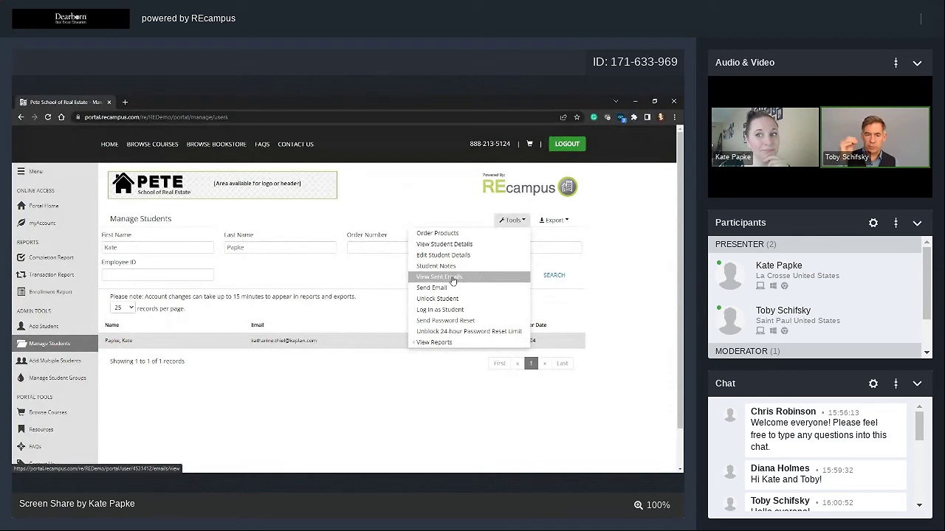
pyautogui.click(452, 278)
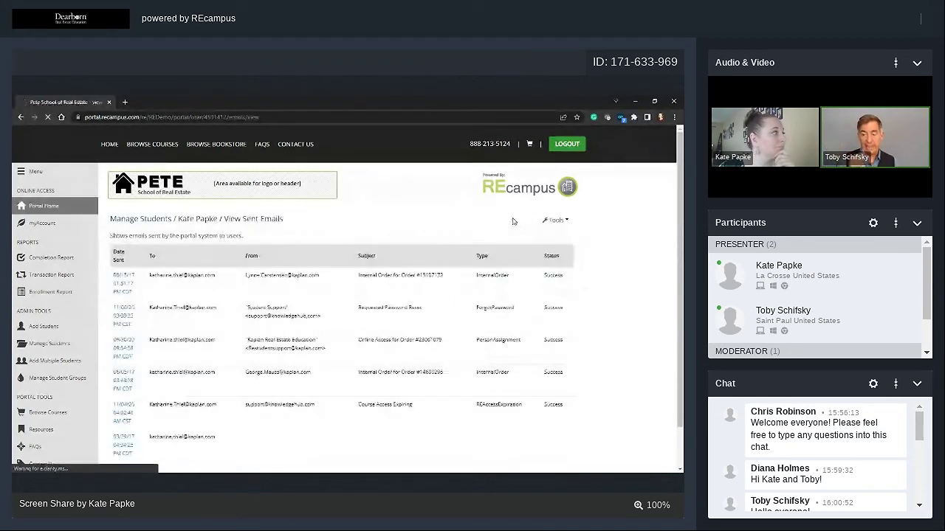
pyautogui.click(59, 343)
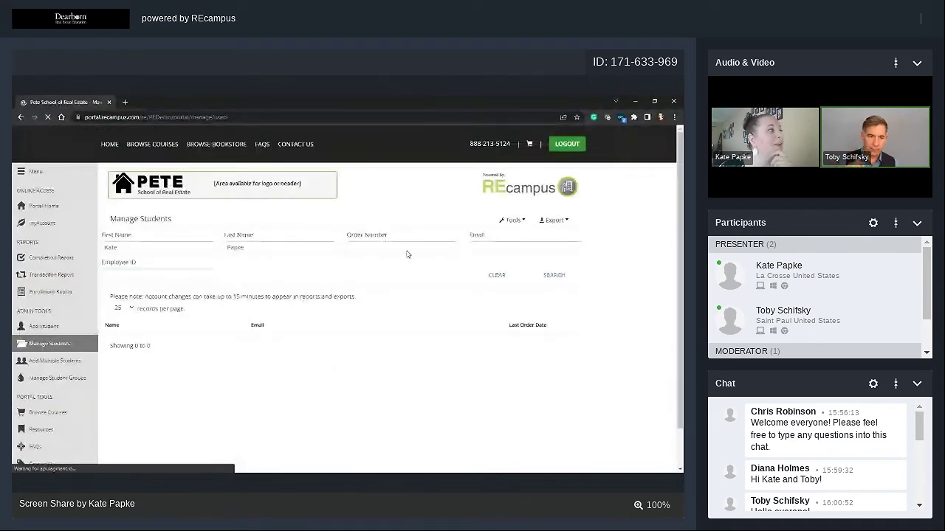
pyautogui.click(521, 221)
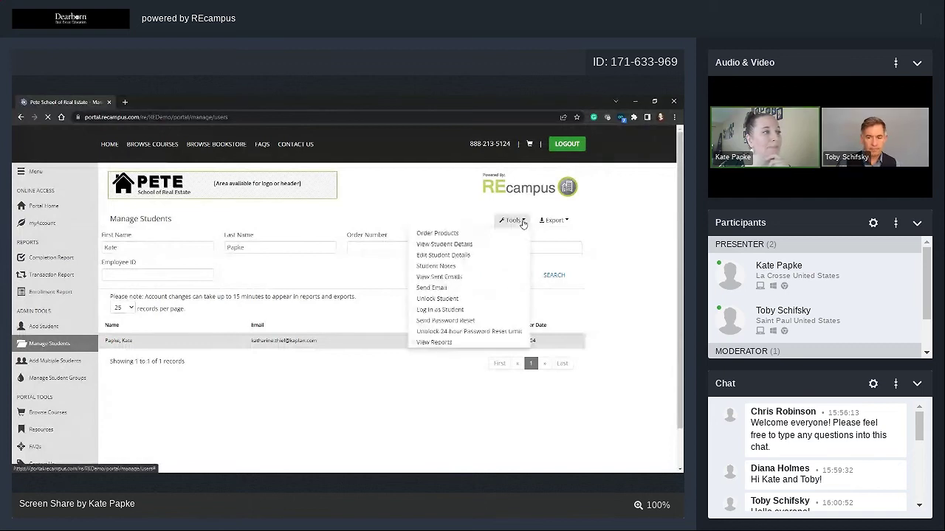
pyautogui.click(457, 277)
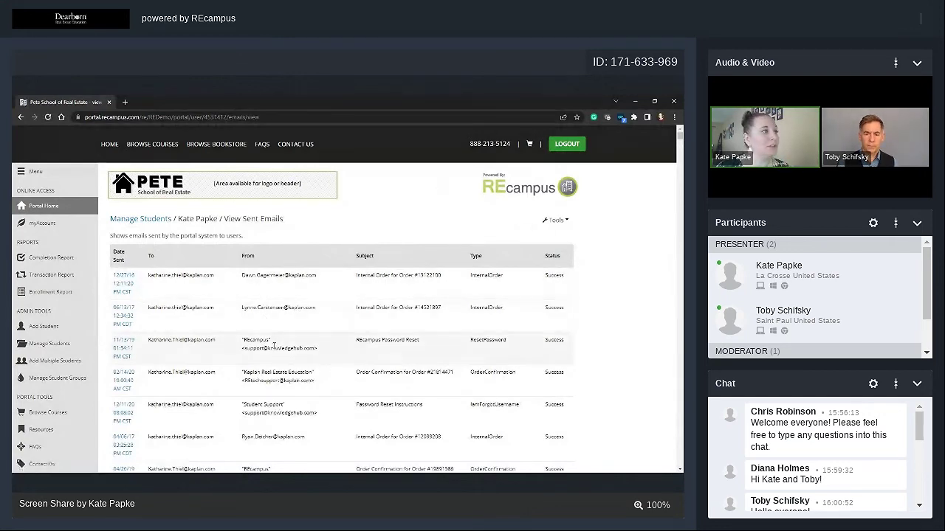
pyautogui.scroll(-1, 274, 345)
pyautogui.scroll(-1, 273, 346)
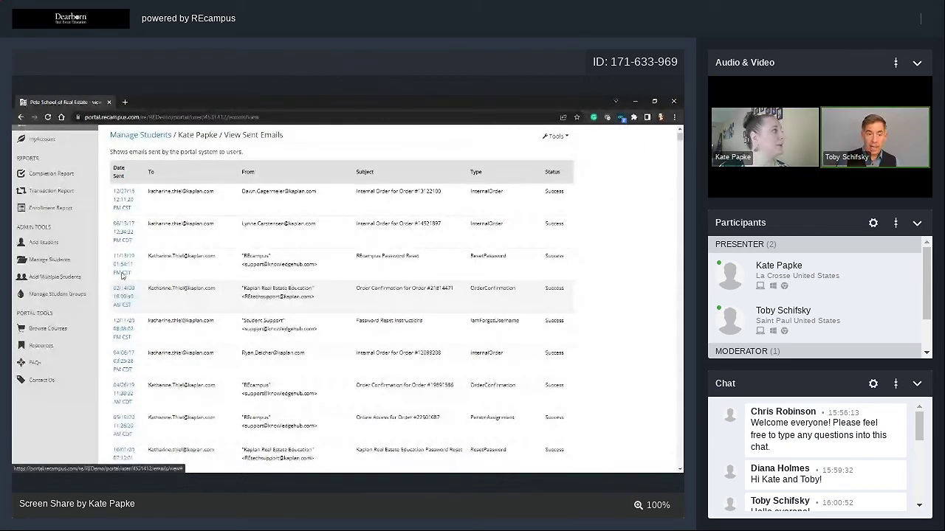
pyautogui.click(124, 276)
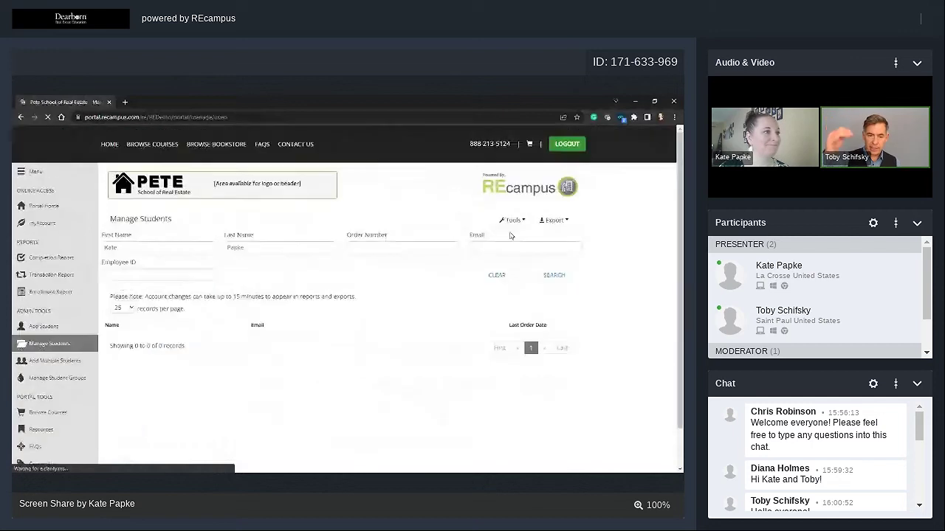
pyautogui.click(553, 275)
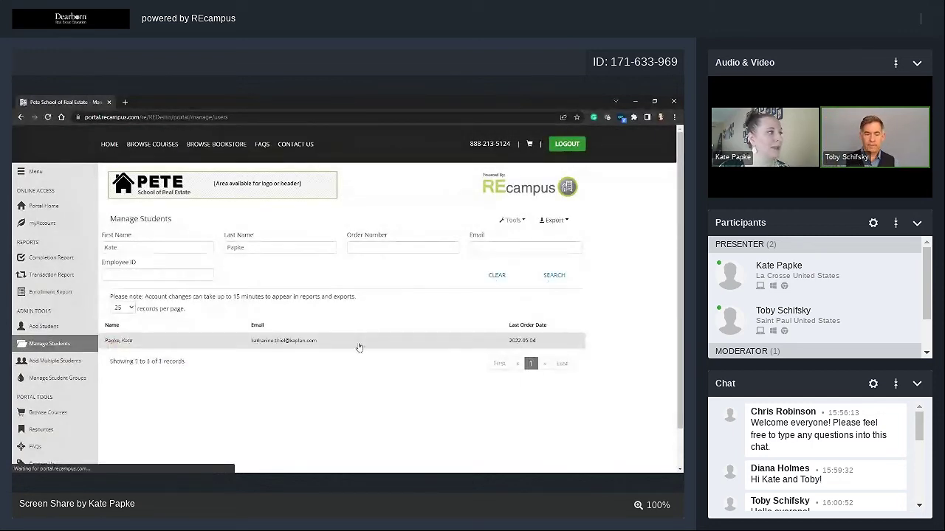
pyautogui.click(520, 220)
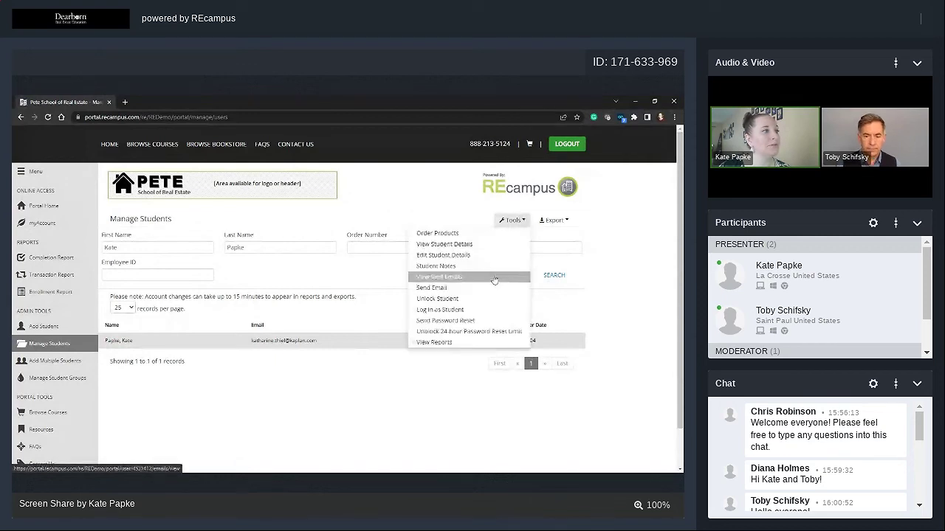
# Open the student's sent-emails log and scroll to the bottom of the table.
pyautogui.click(494, 276)
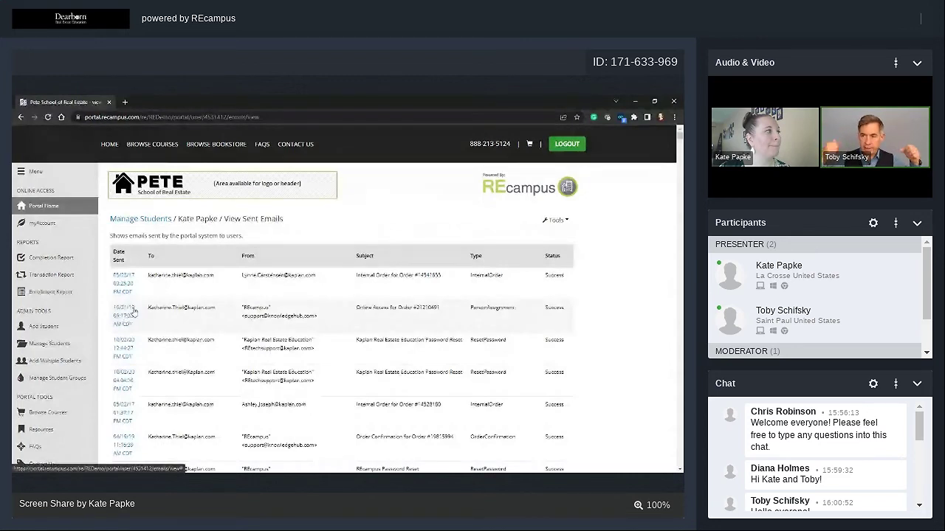
pyautogui.scroll(-5, 133, 312)
pyautogui.scroll(-8, 133, 312)
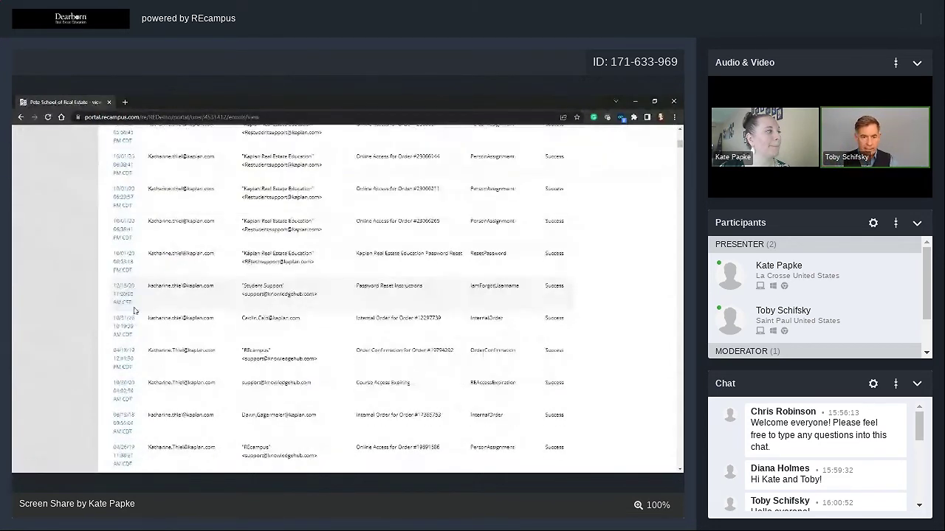
pyautogui.scroll(-3, 134, 311)
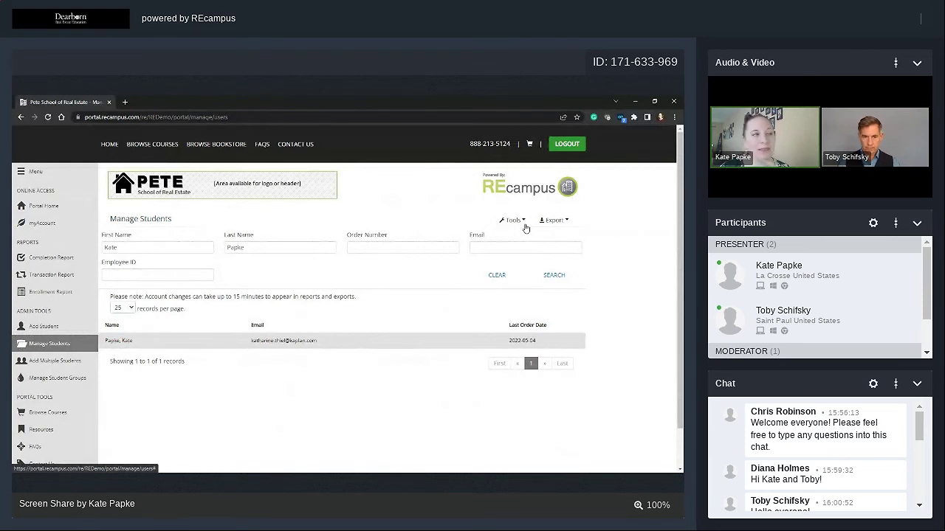
# Show the found student's Tools actions, then go to the school's Contact Us page.
pyautogui.click(523, 221)
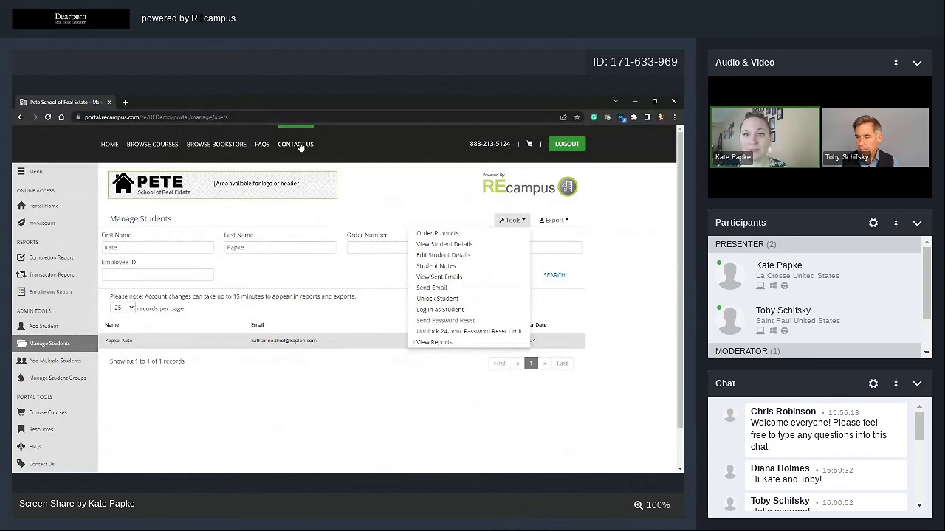
pyautogui.click(299, 145)
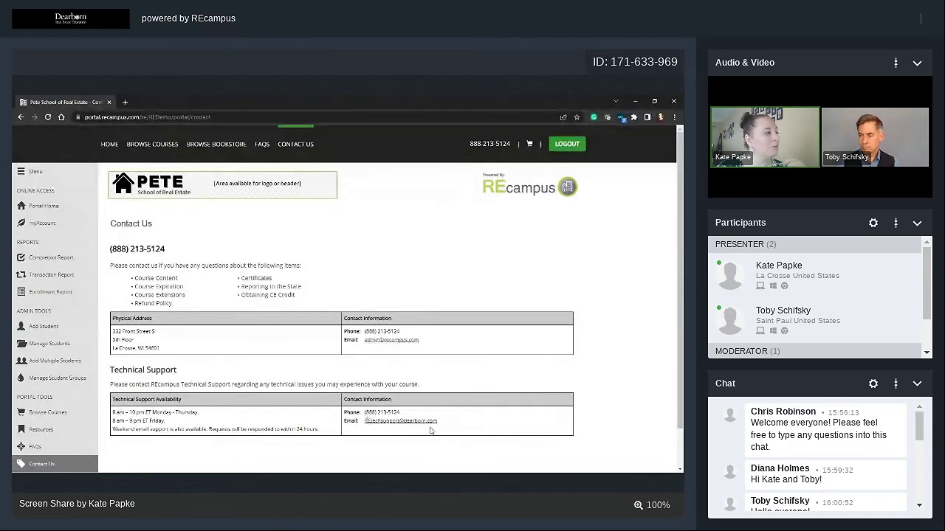
# Return from Contact Us to the Manage Students page with the single matching student.
pyautogui.click(69, 344)
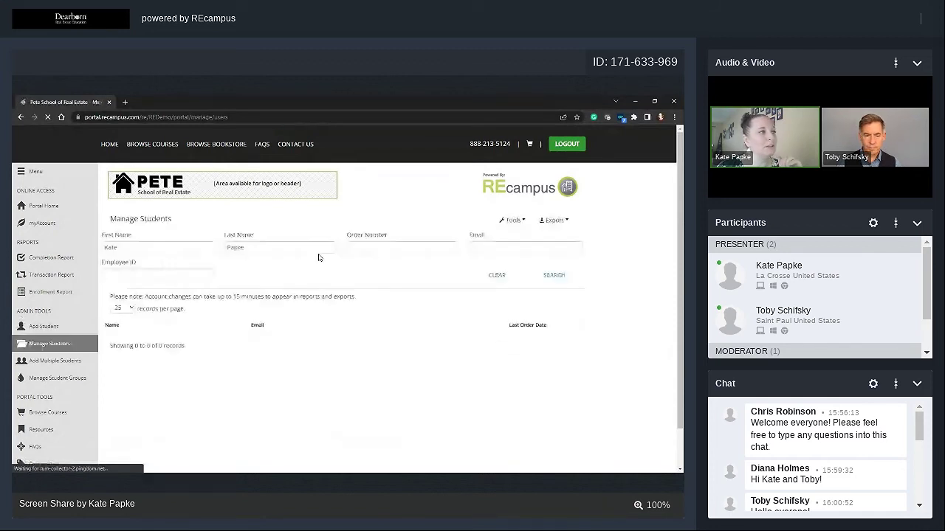
# Log in as the student from Tools, opening the 63-Hour Florida Final Exam in a new tab.
pyautogui.click(512, 223)
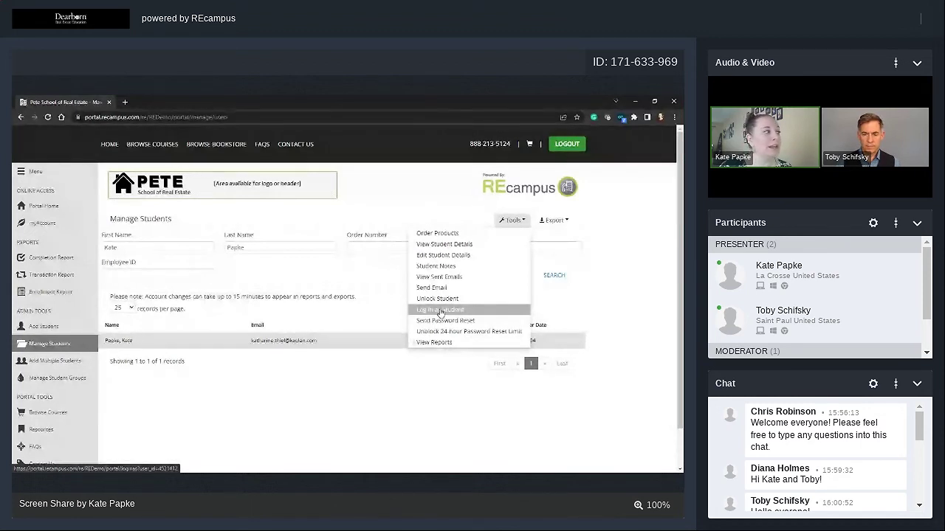
pyautogui.click(441, 310)
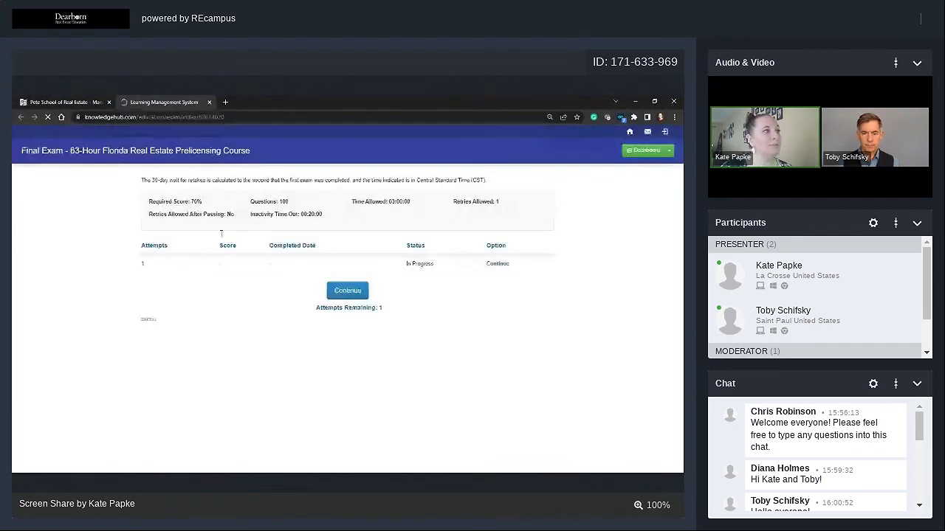
# Open the North Carolina enrollment, view the Welcome and next Course Orientation pages, then return to Dashboard.
pyautogui.click(629, 132)
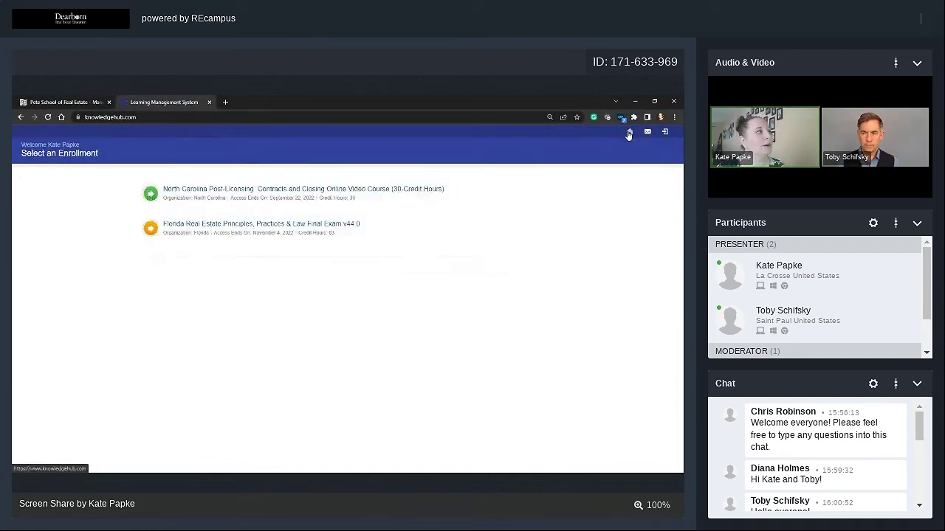
pyautogui.click(332, 190)
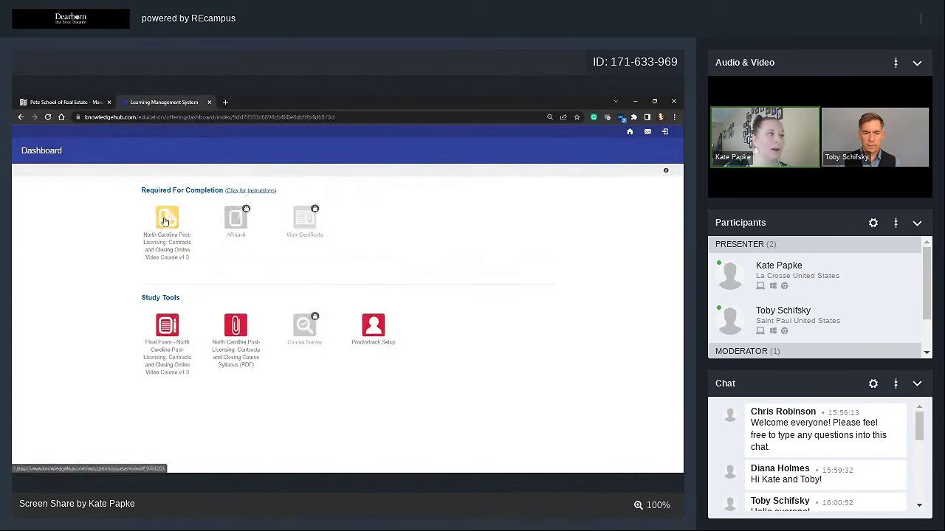
pyautogui.click(165, 219)
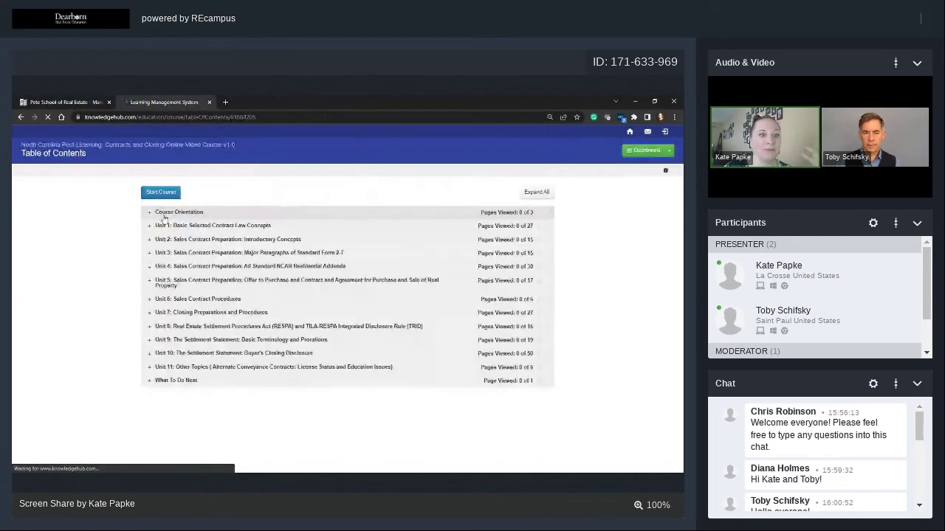
pyautogui.click(165, 214)
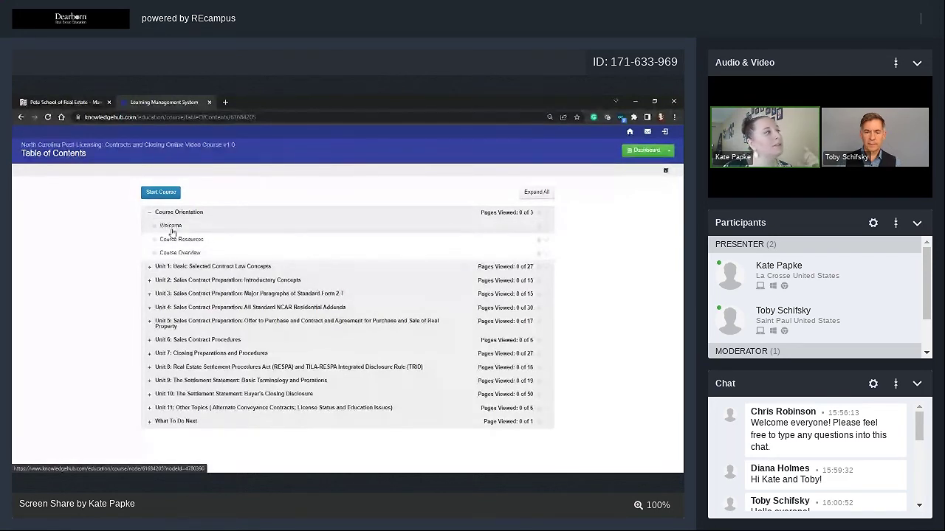
pyautogui.click(171, 226)
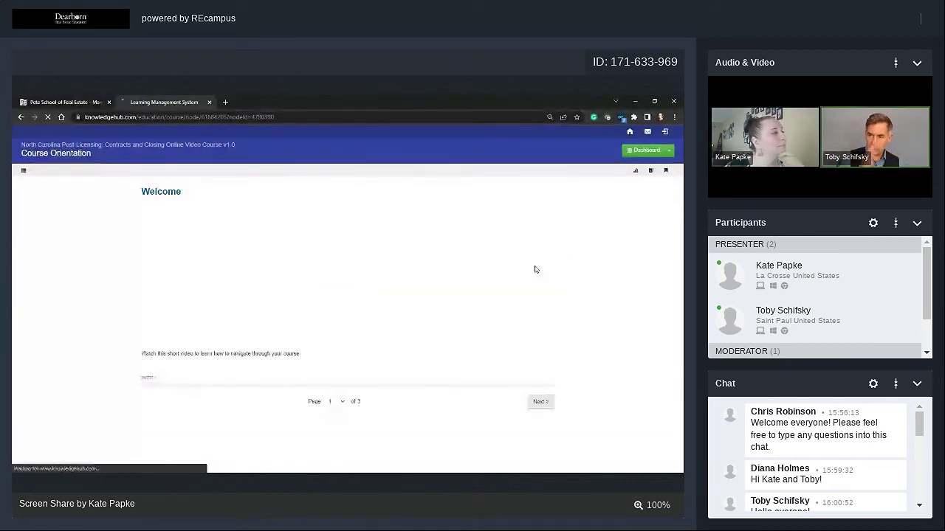
pyautogui.click(542, 401)
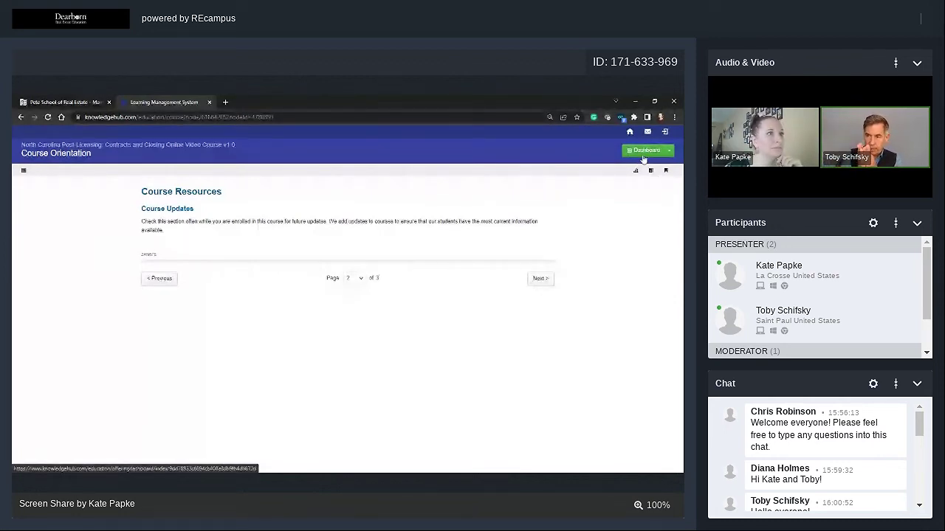
pyautogui.click(643, 159)
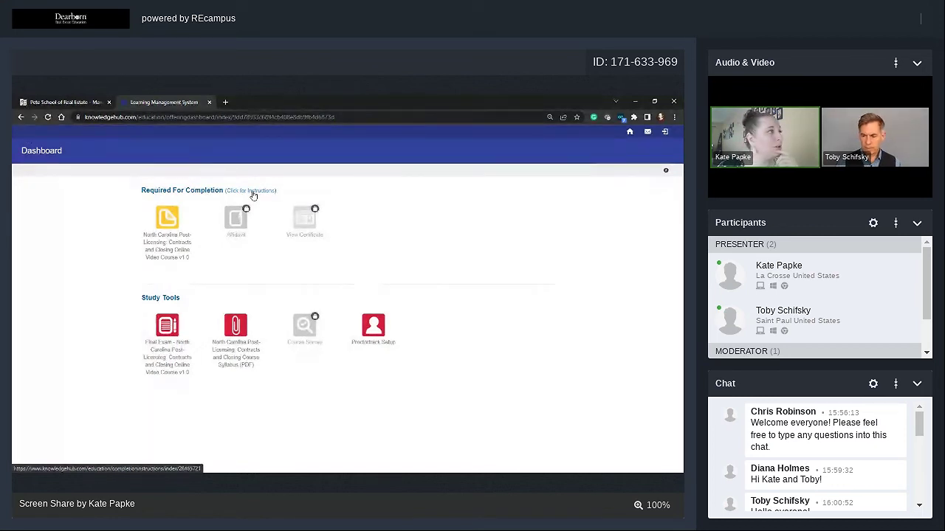
# Open the North Carolina Completion Instructions and scroll through the completion and proctored exam rules.
pyautogui.click(253, 192)
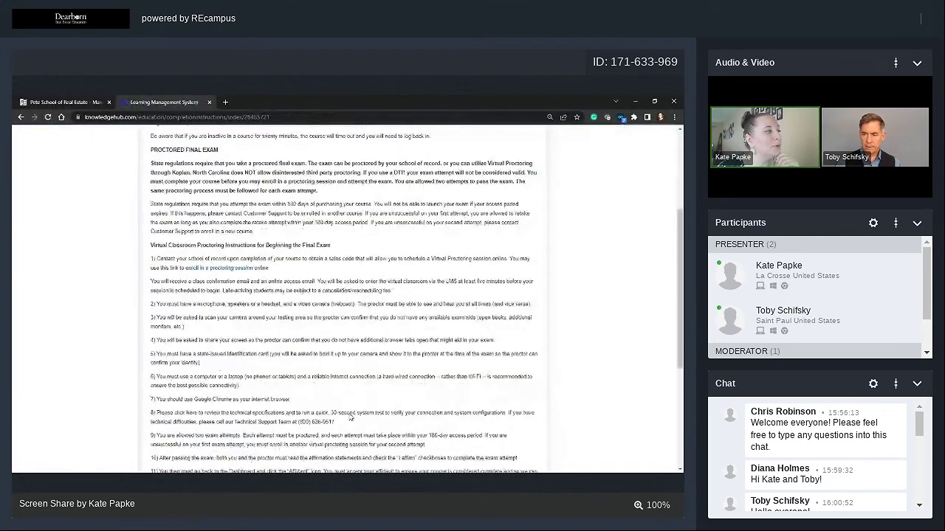
pyautogui.scroll(-5, 350, 418)
pyautogui.scroll(6, 350, 414)
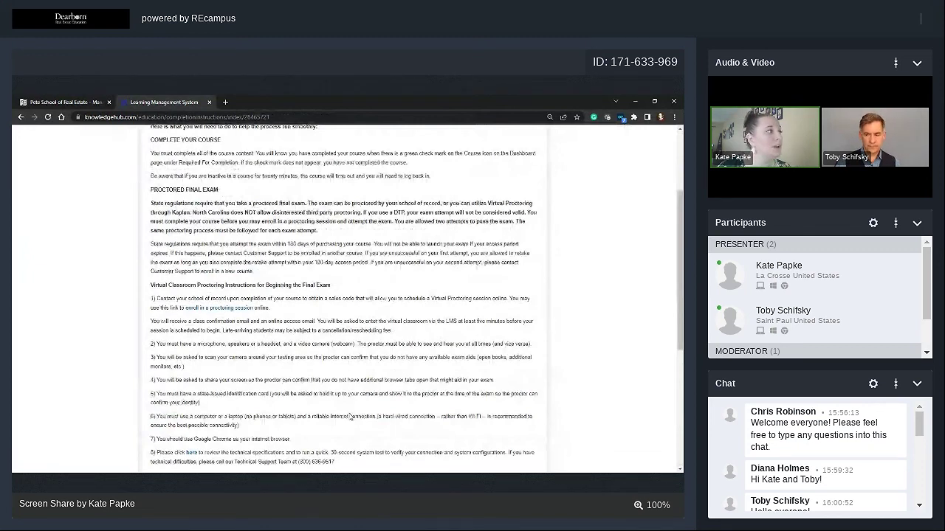
pyautogui.scroll(3, 350, 417)
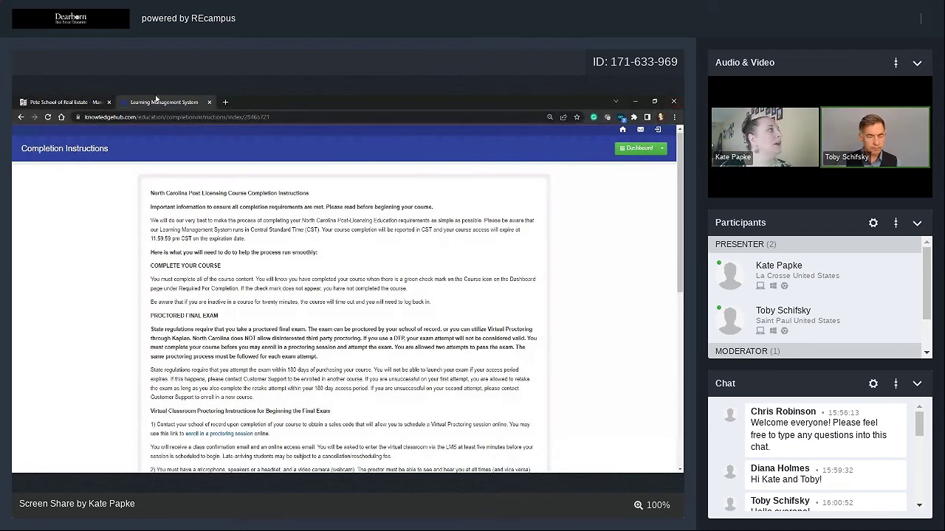
pyautogui.click(76, 101)
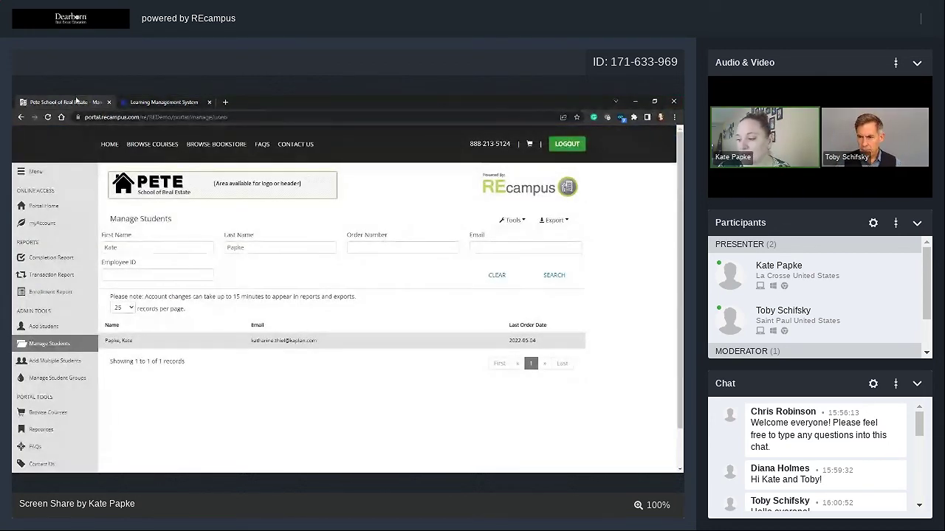
pyautogui.click(510, 220)
pyautogui.moveTo(496, 347)
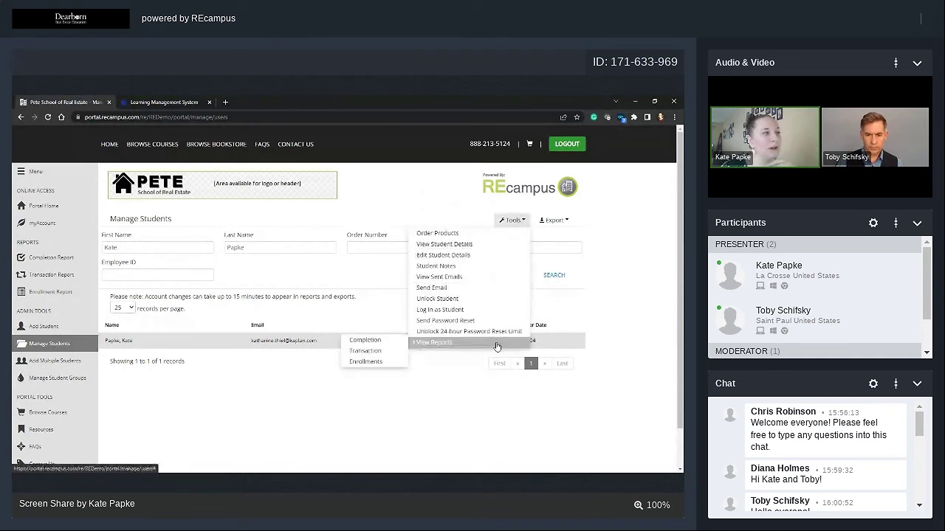
pyautogui.click(502, 218)
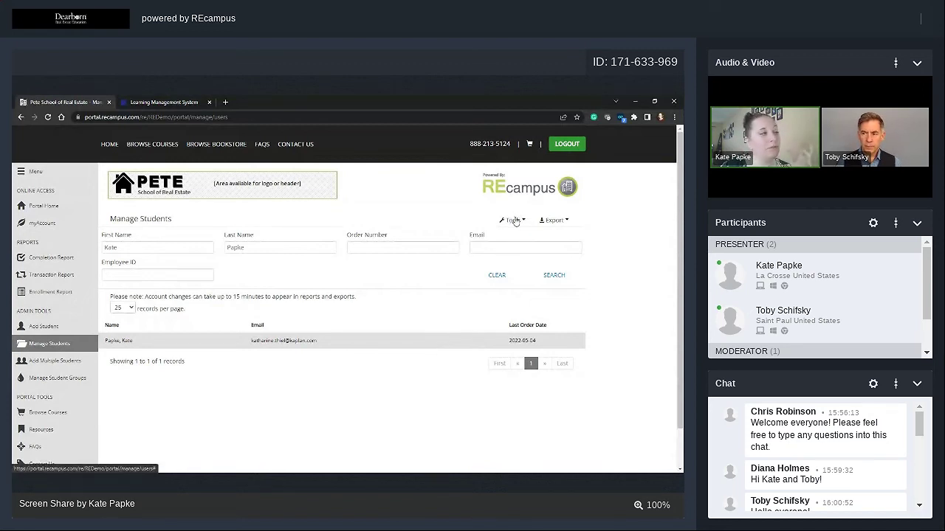
pyautogui.click(184, 101)
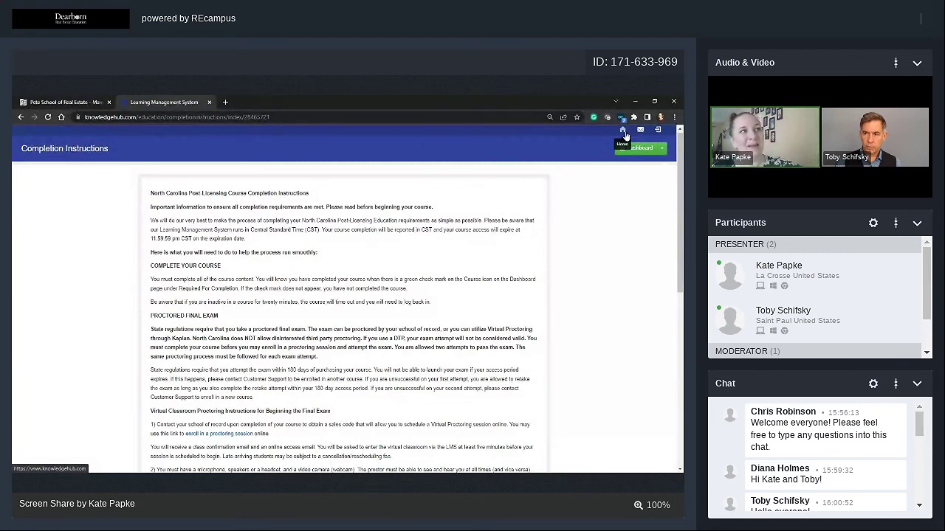
# Return to the student's LMS enrollment list, then switch to the portal's Manage Students tab.
pyautogui.click(624, 132)
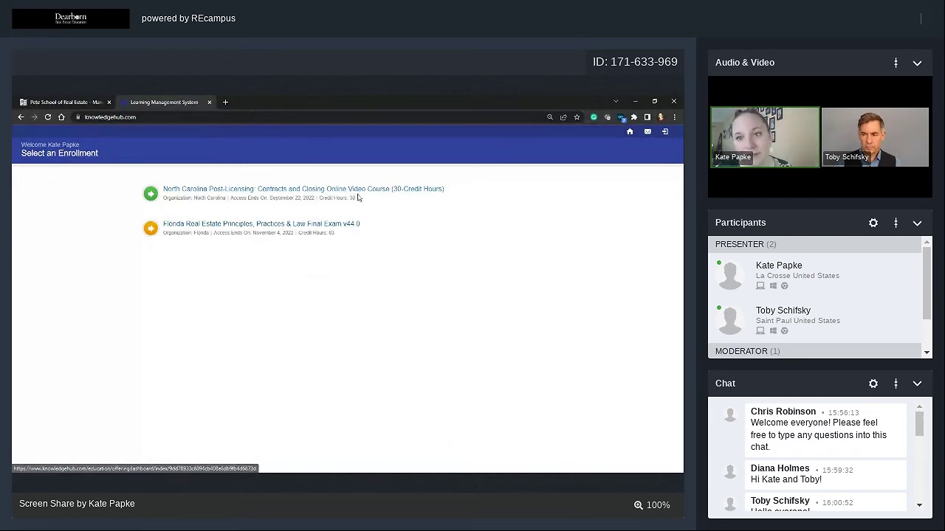
pyautogui.click(63, 101)
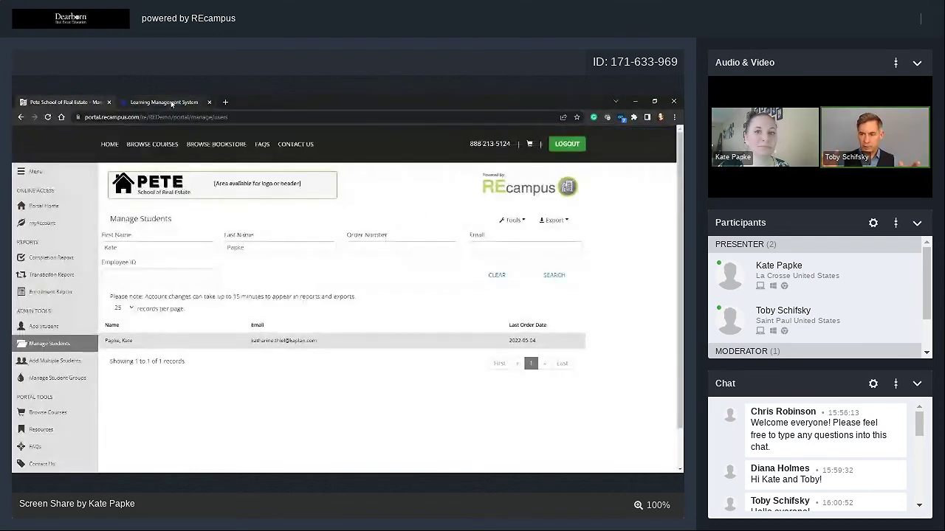
# Show the student's View Reports submenu listing Completion, Transaction and Enrollments.
pyautogui.click(512, 221)
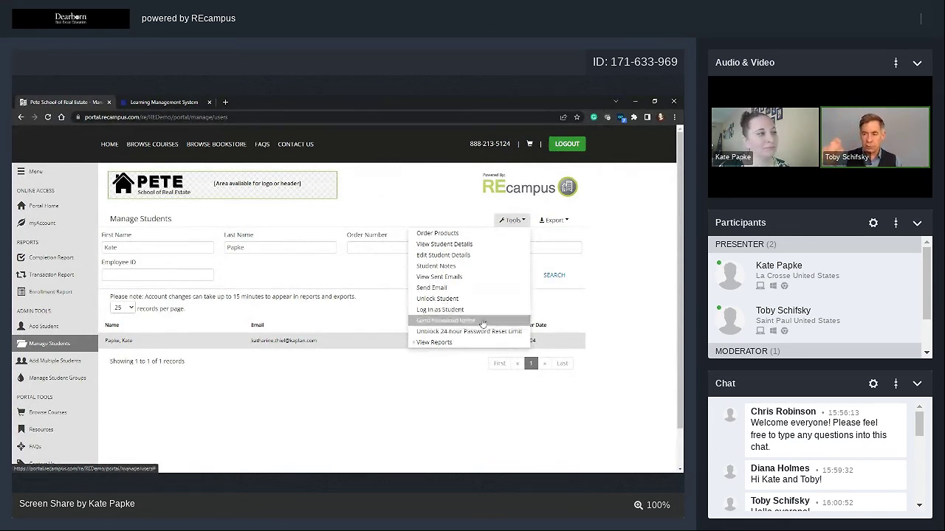
pyautogui.moveTo(469, 346)
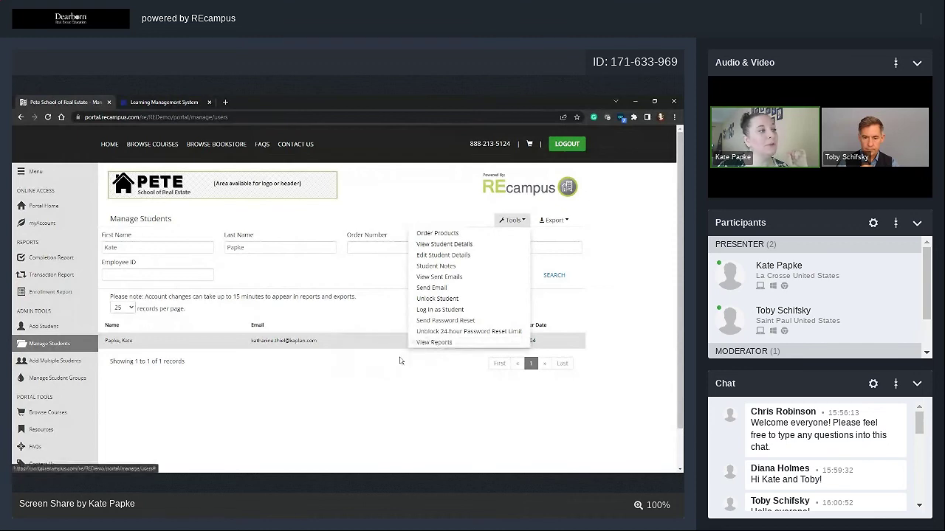
pyautogui.moveTo(418, 343)
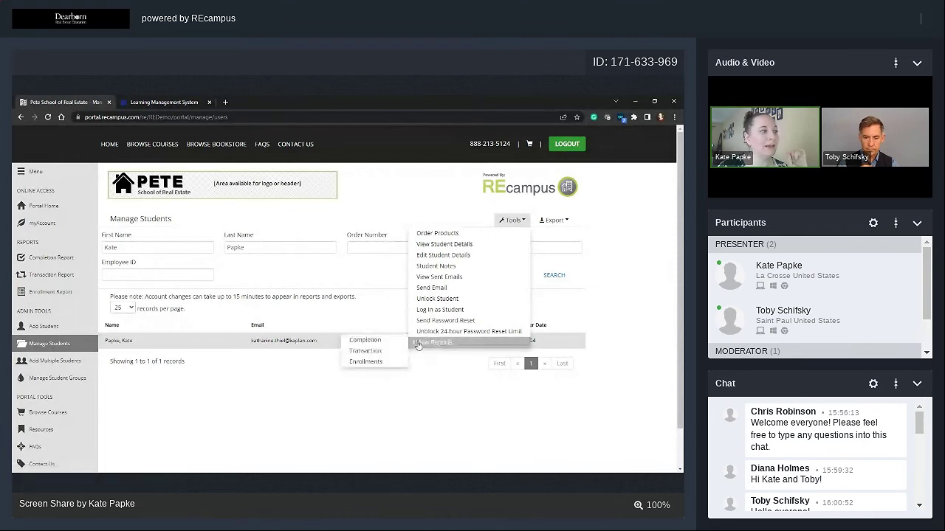
# Open the student's Enrollment Report and highlight the enrollment and 2022-11-04 expiration dates.
pyautogui.click(374, 362)
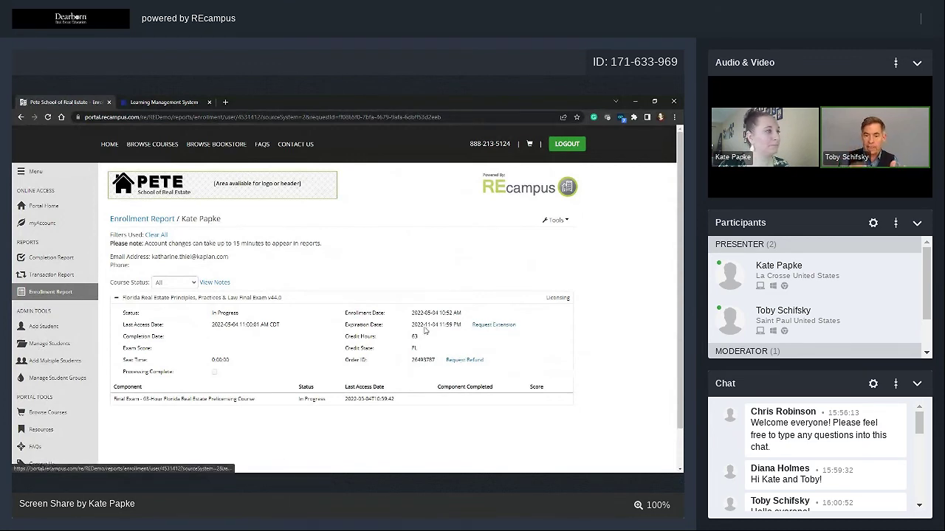
pyautogui.moveTo(412, 311); pyautogui.dragTo(447, 332)
pyautogui.click(459, 338)
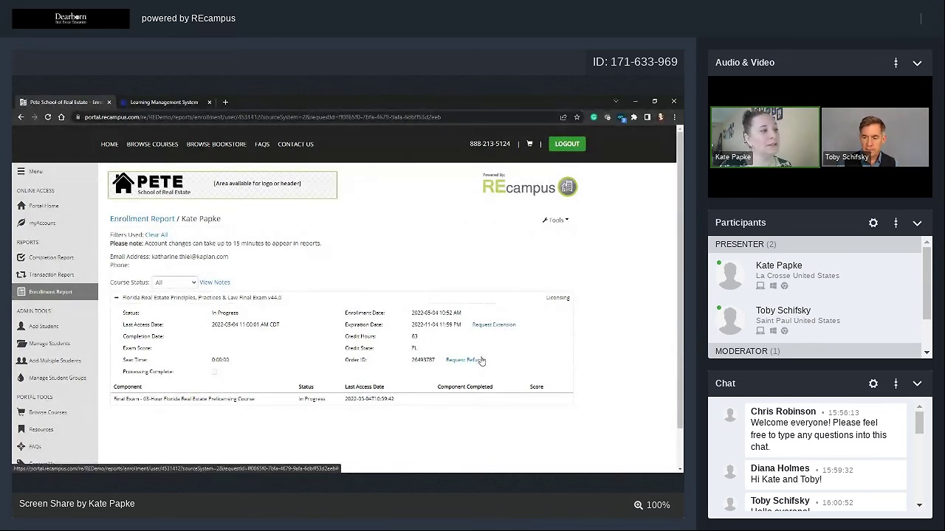
pyautogui.click(481, 360)
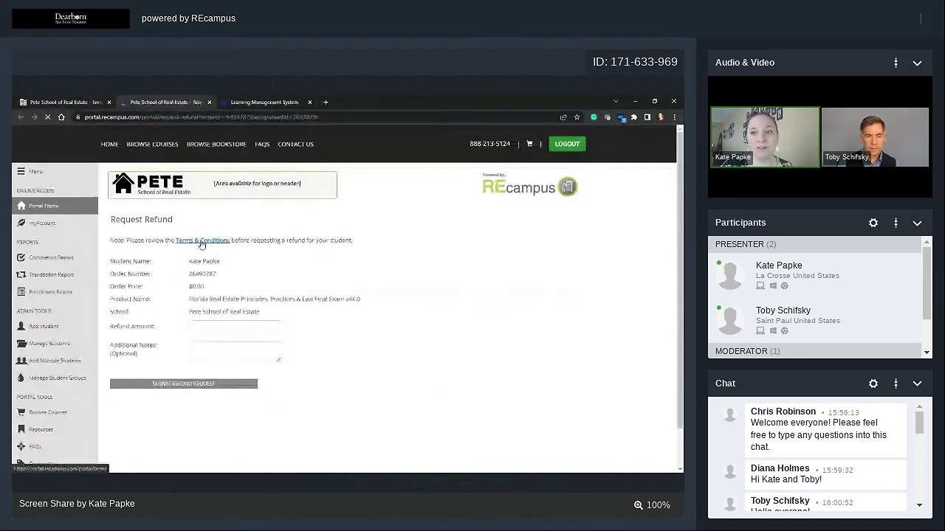
pyautogui.click(202, 243)
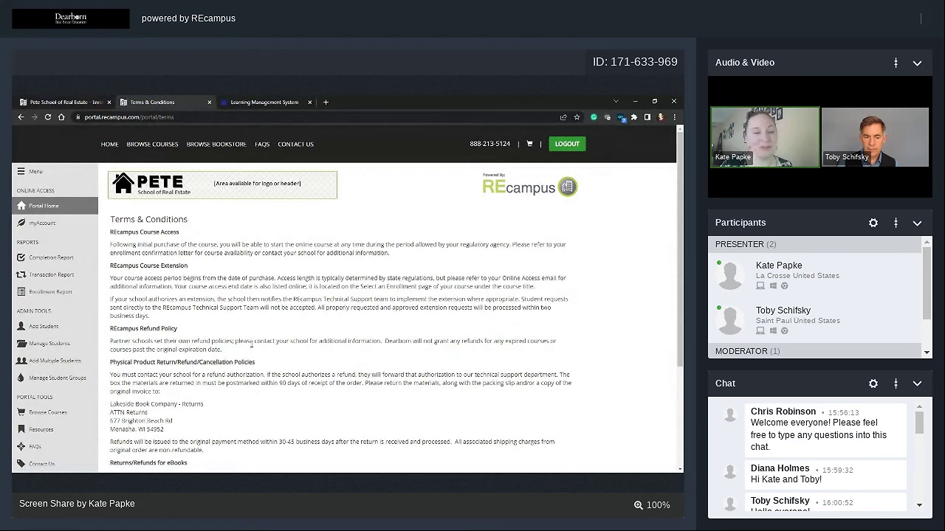
pyautogui.click(210, 103)
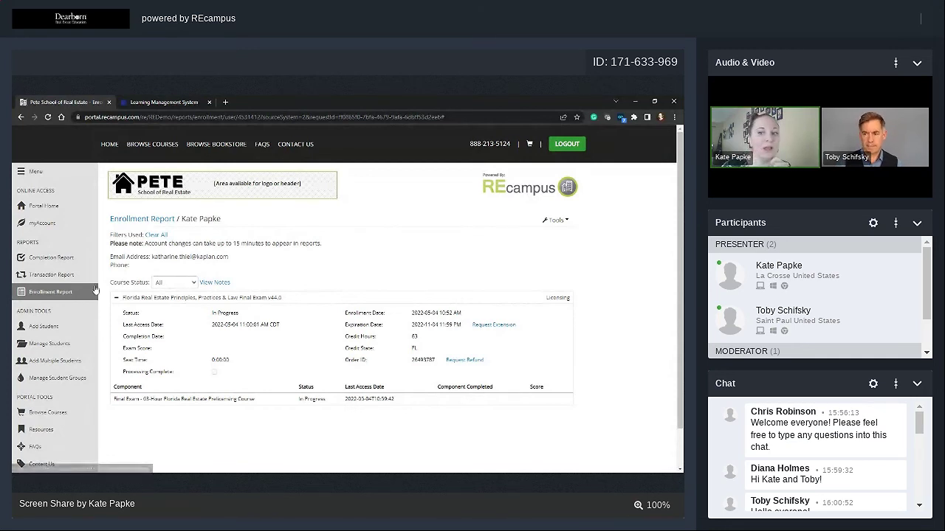
# Filter the Completion Report to completion dates This Month and run the search.
pyautogui.click(42, 257)
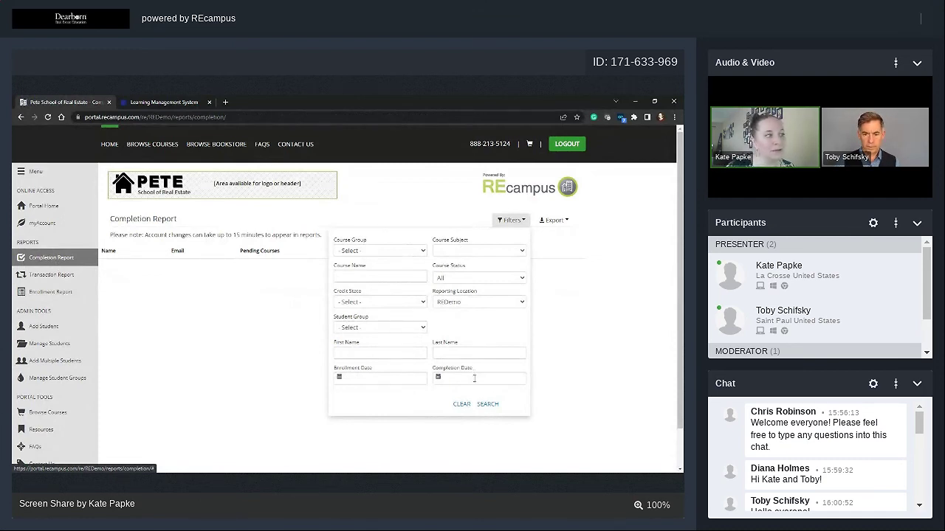
pyautogui.click(487, 404)
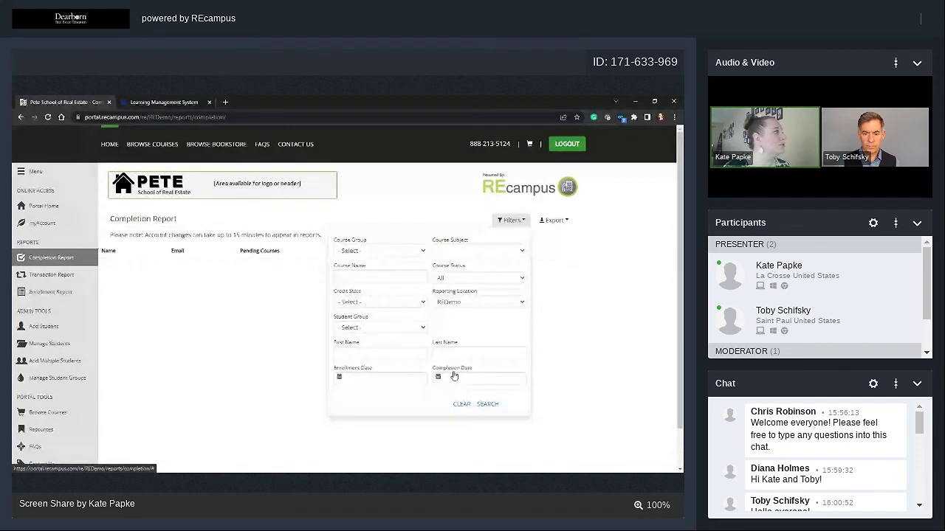
pyautogui.click(421, 377)
pyautogui.click(476, 378)
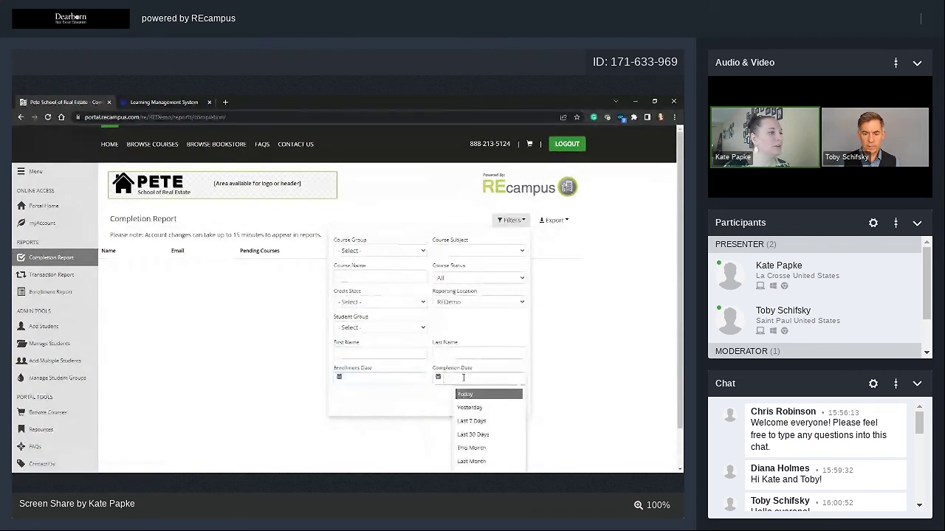
pyautogui.click(482, 448)
pyautogui.click(490, 406)
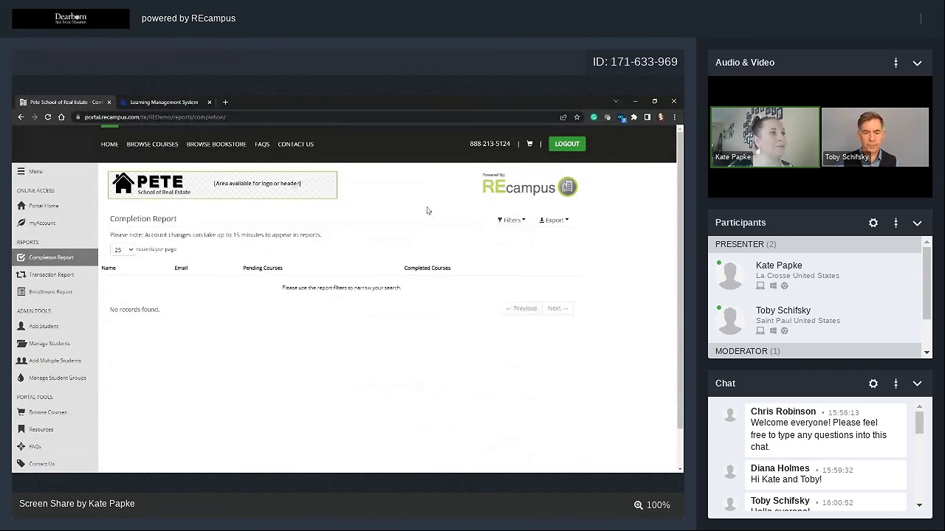
# Attempt to export the empty filtered results, then reload the Completion Report page.
pyautogui.click(567, 221)
pyautogui.click(559, 220)
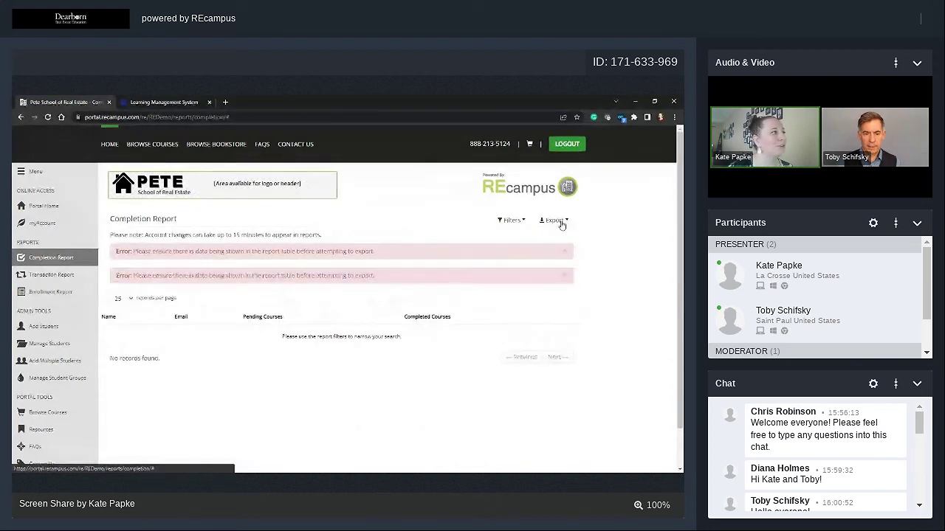
pyautogui.click(73, 263)
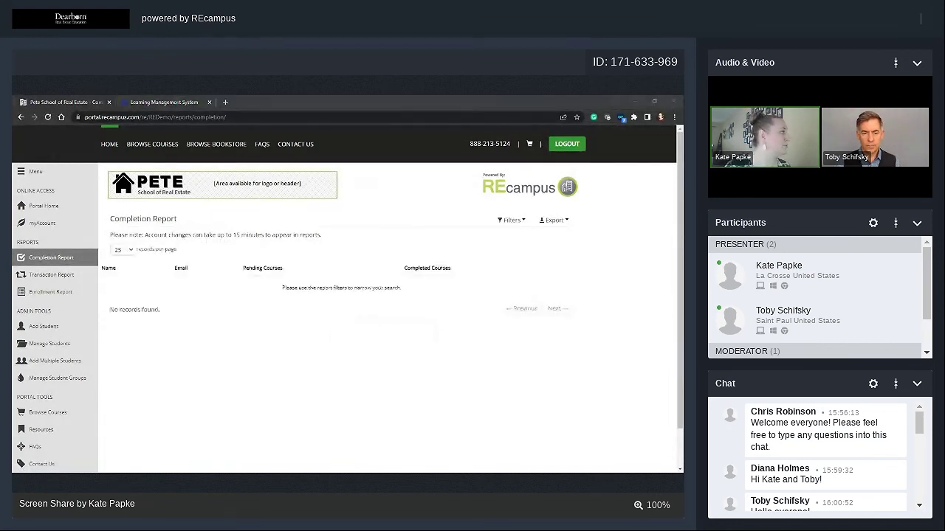
# In the CompletionReport DEMO workbook, compare the Pending status in N5 with the Completed status in N8, then set Excel aside.
pyautogui.hotkey('alt', 'Tab')
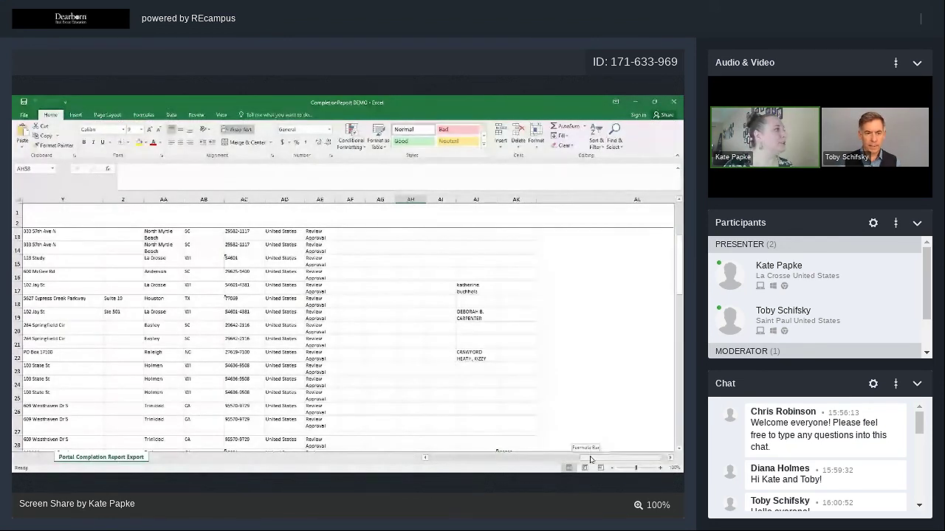
pyautogui.hotkey('ctrl', 'Home')
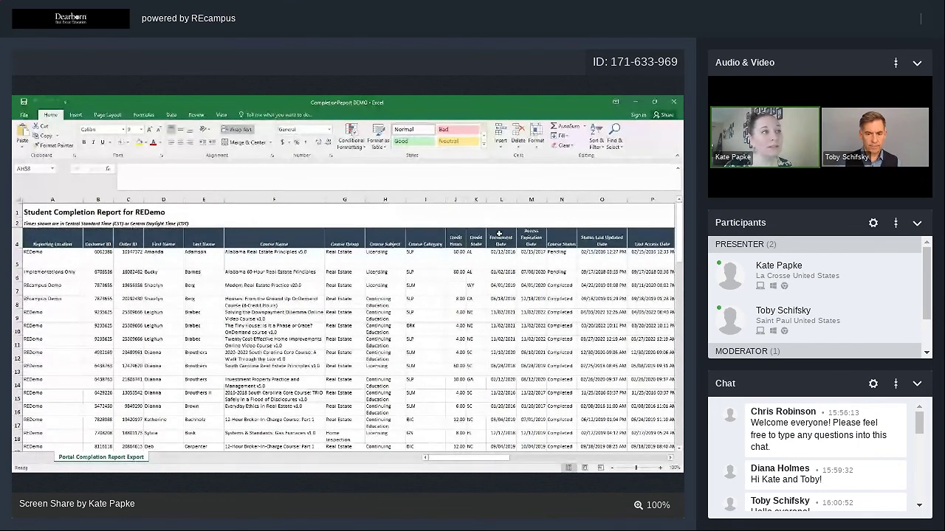
pyautogui.click(561, 254)
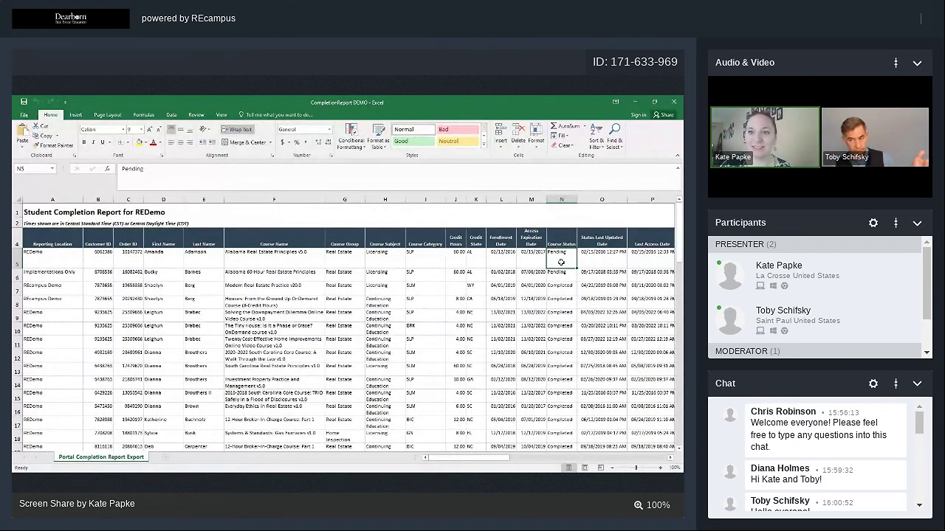
pyautogui.click(554, 300)
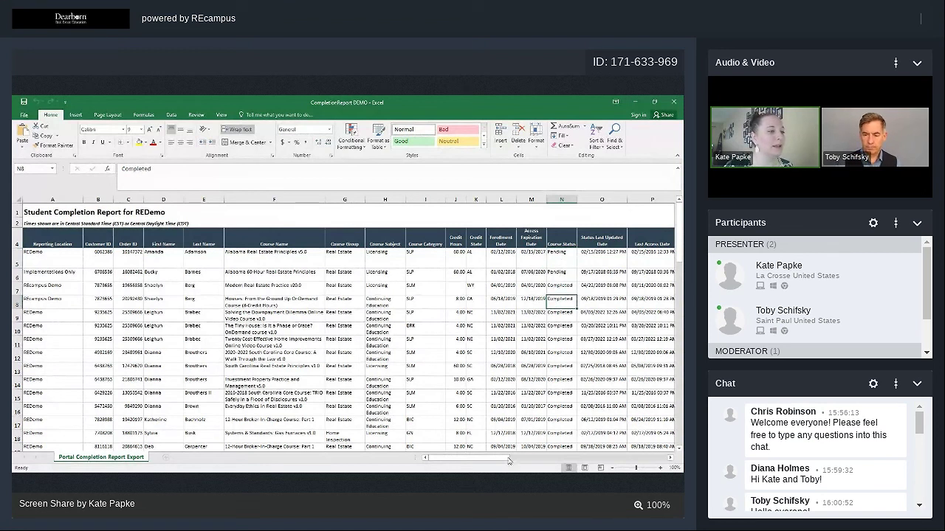
pyautogui.moveTo(509, 461); pyautogui.dragTo(628, 471)
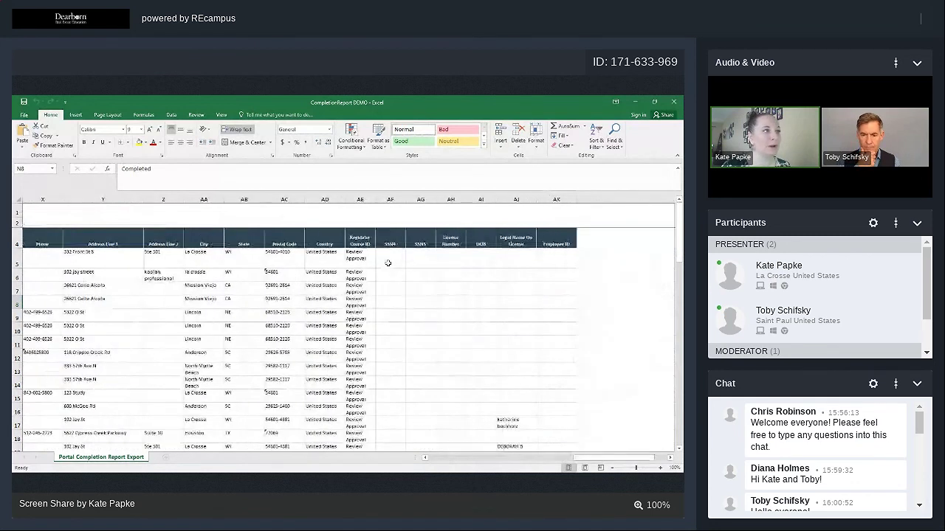
pyautogui.click(637, 101)
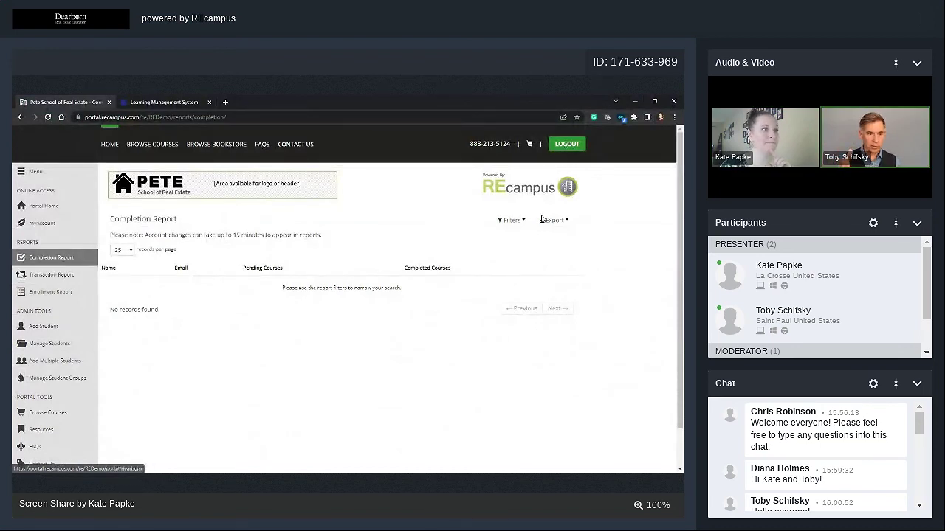
# Filter the Enrollment Report to Enrollment Date 'Last 7 Days' and run the search.
pyautogui.click(57, 293)
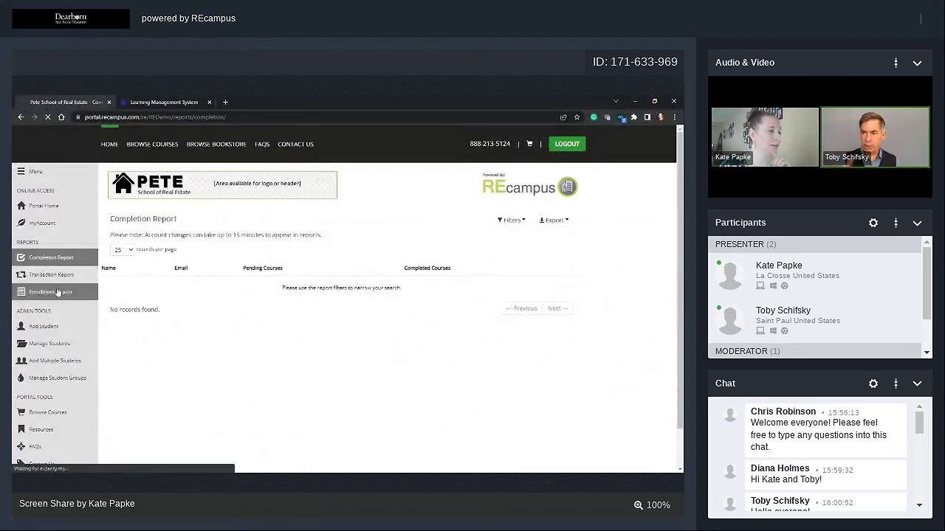
pyautogui.click(511, 220)
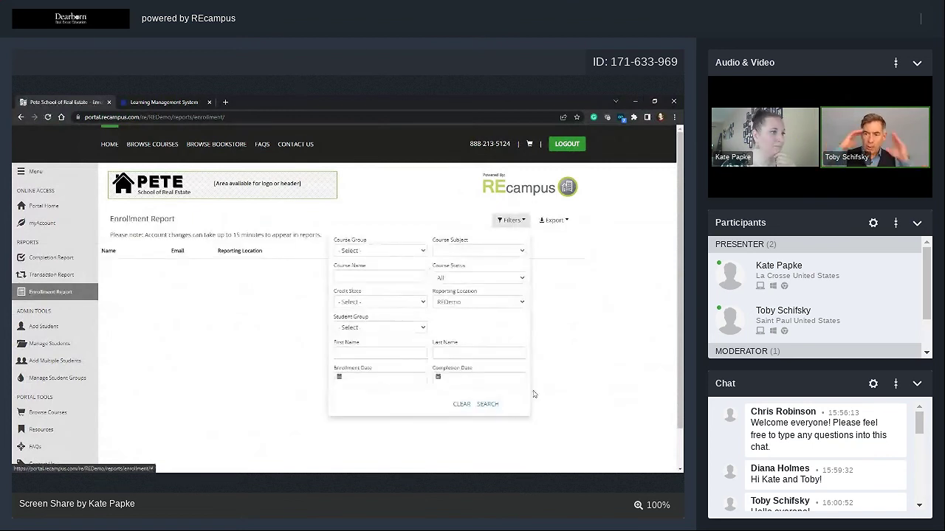
pyautogui.click(394, 378)
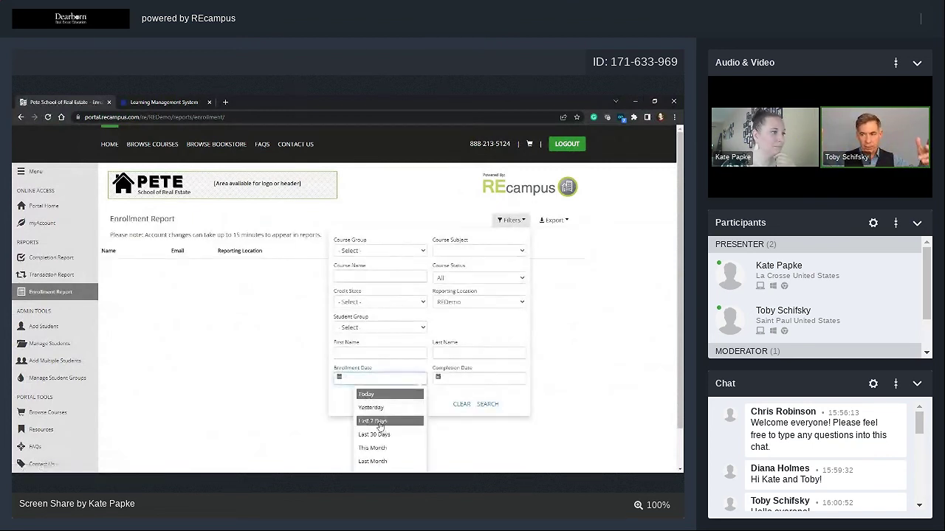
pyautogui.click(372, 420)
pyautogui.click(485, 406)
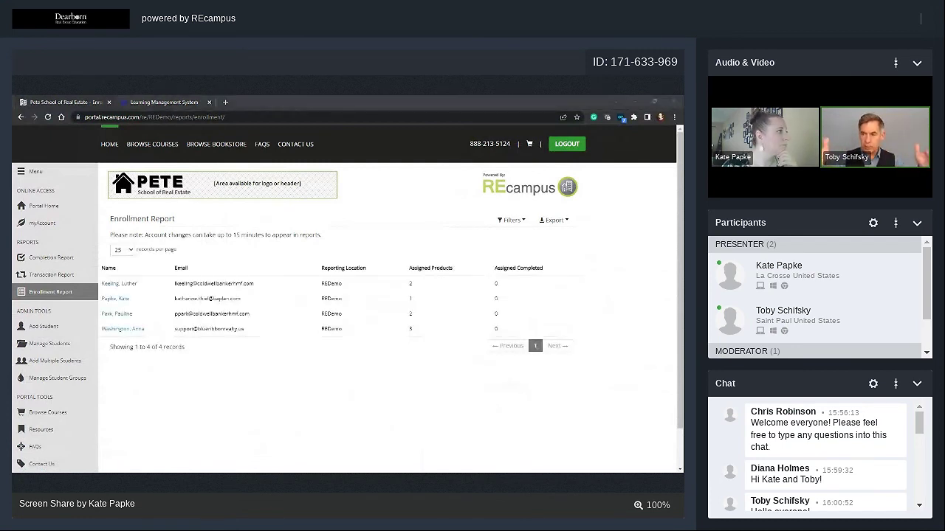
pyautogui.hotkey('alt', 'Tab')
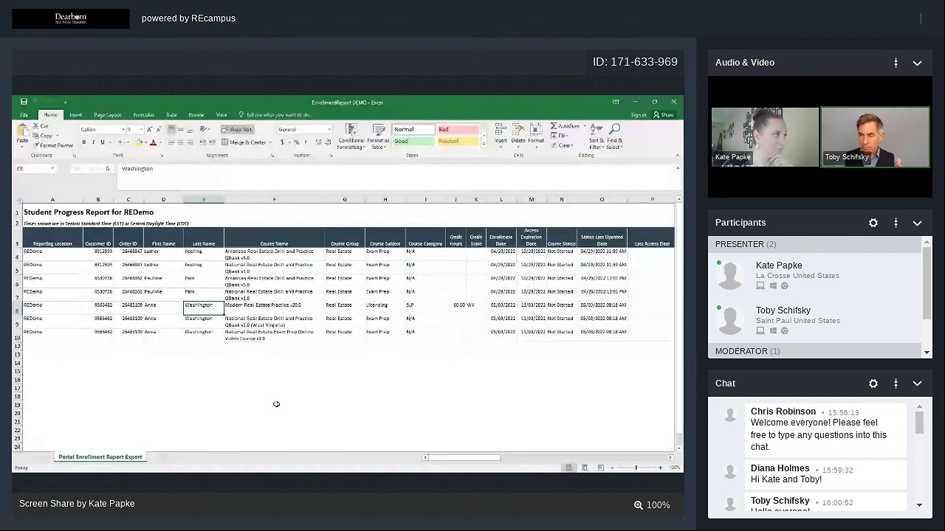
# Export the filtered Enrollment Report from the portal as an EXCEL file.
pyautogui.click(644, 102)
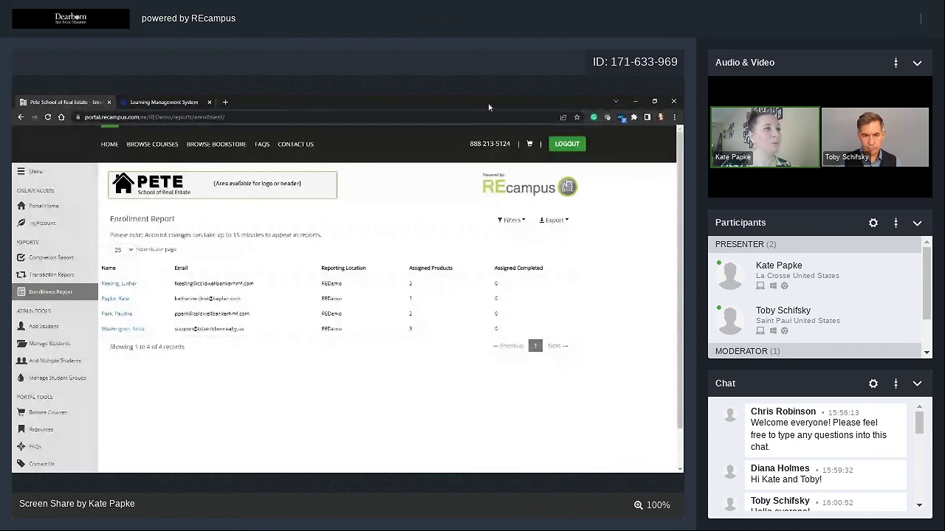
pyautogui.click(555, 221)
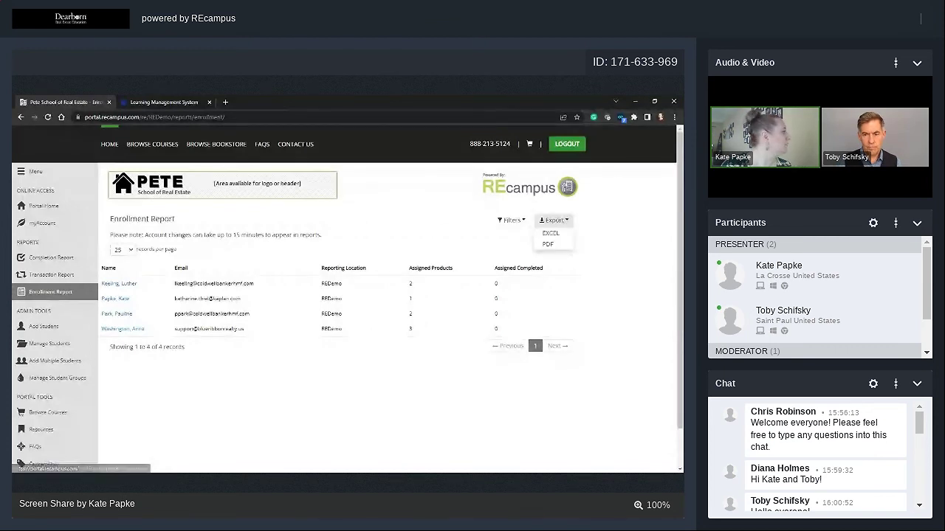
pyautogui.click(550, 233)
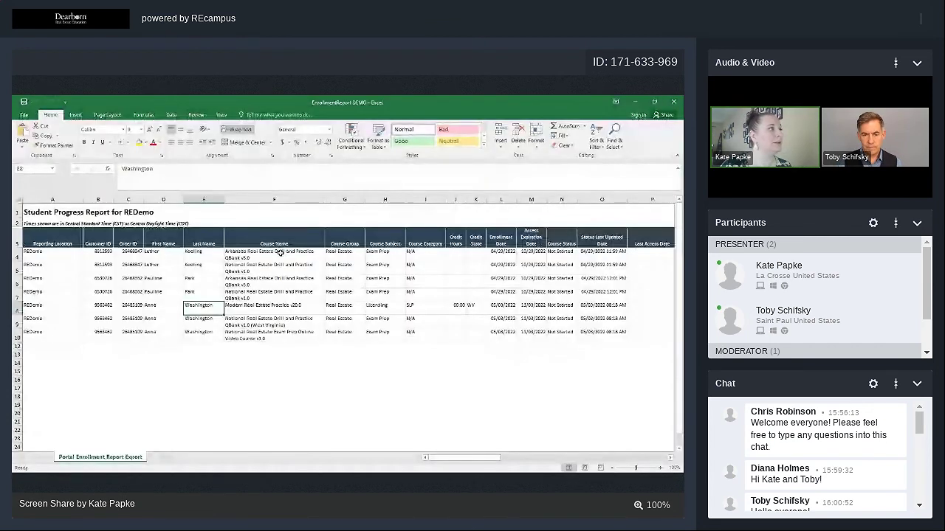
# Review the course name in F7, Last Activity Completed in Q4, Not Started statuses N4:N10, and rows D8:F10.
pyautogui.click(266, 296)
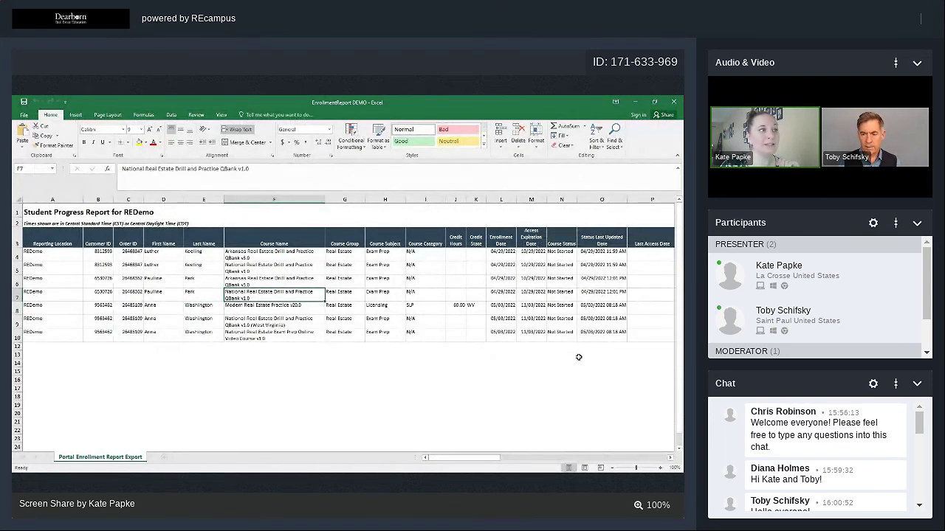
pyautogui.moveTo(484, 459); pyautogui.dragTo(536, 468)
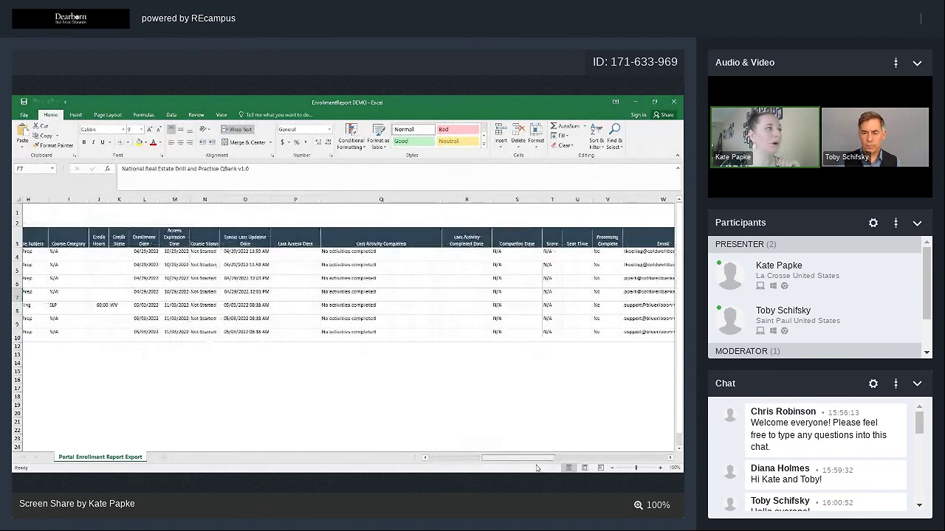
pyautogui.click(424, 251)
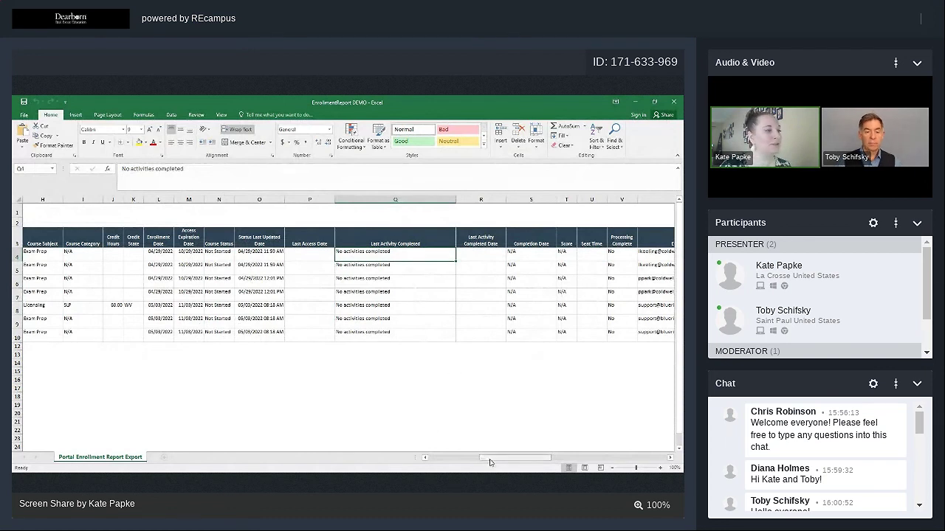
pyautogui.moveTo(489, 462); pyautogui.dragTo(329, 460)
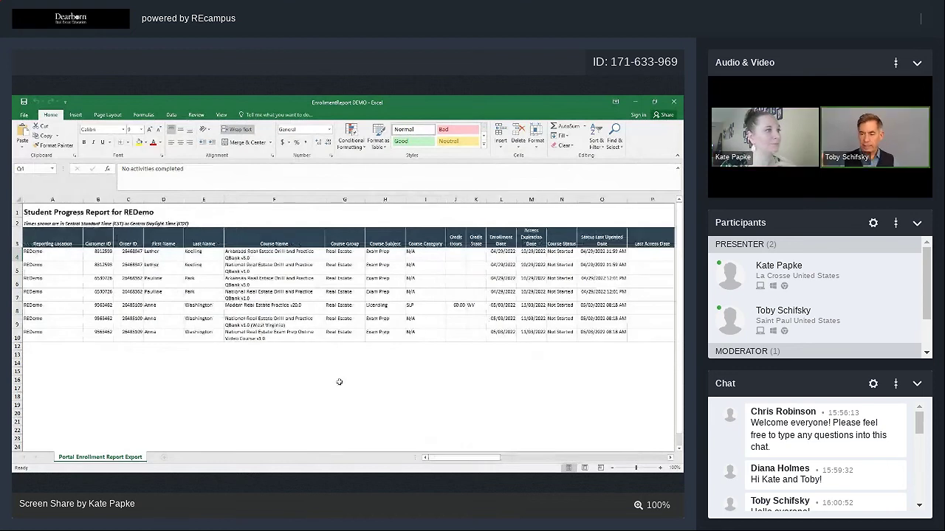
pyautogui.click(567, 263)
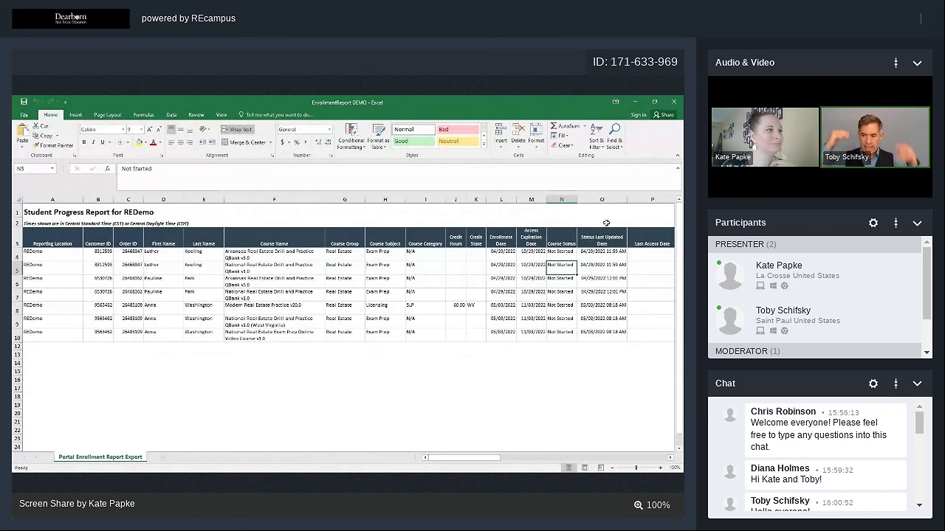
pyautogui.moveTo(574, 251); pyautogui.dragTo(569, 333)
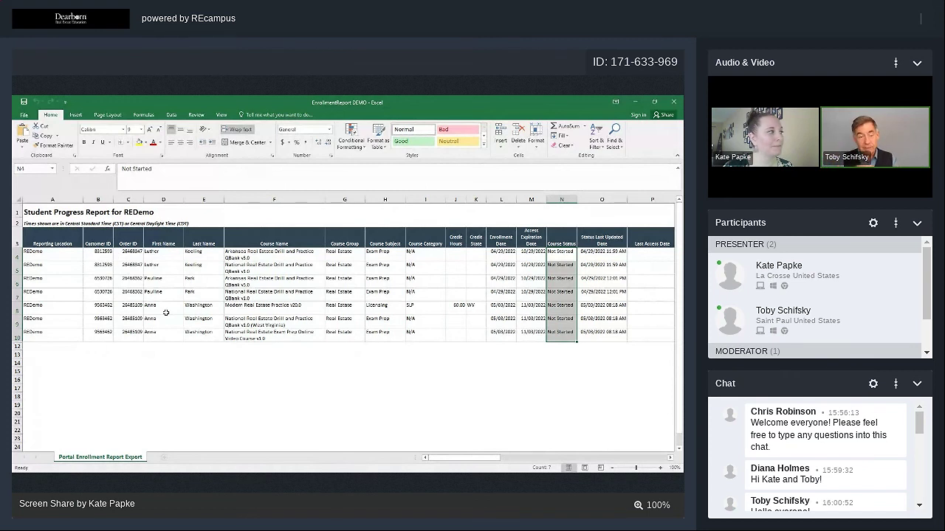
pyautogui.moveTo(166, 313); pyautogui.dragTo(279, 337)
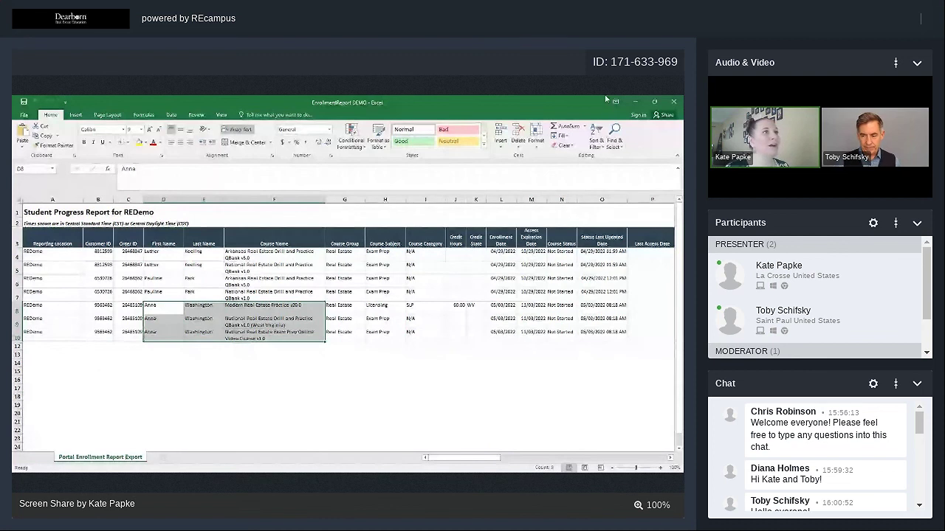
# Back in the portal, close the export choices and open the first student's individual enrollment report.
pyautogui.click(633, 101)
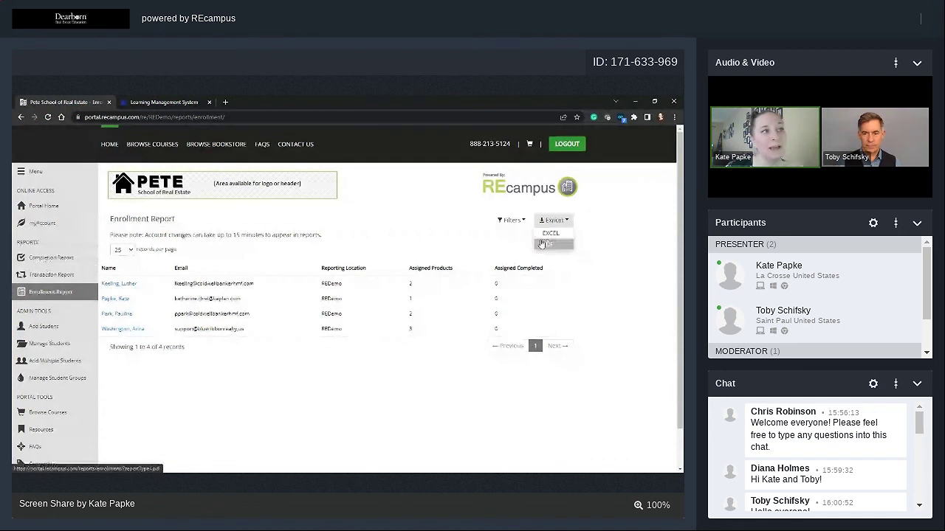
pyautogui.click(266, 288)
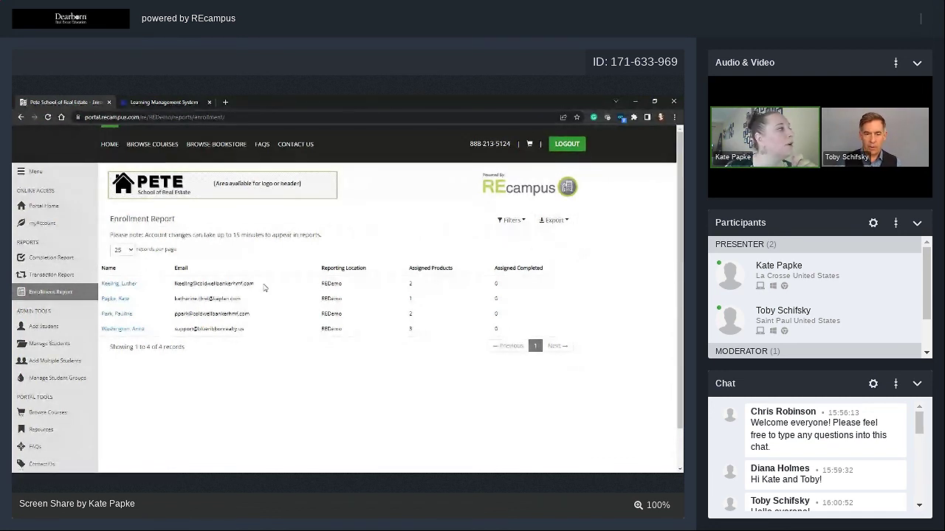
pyautogui.click(130, 286)
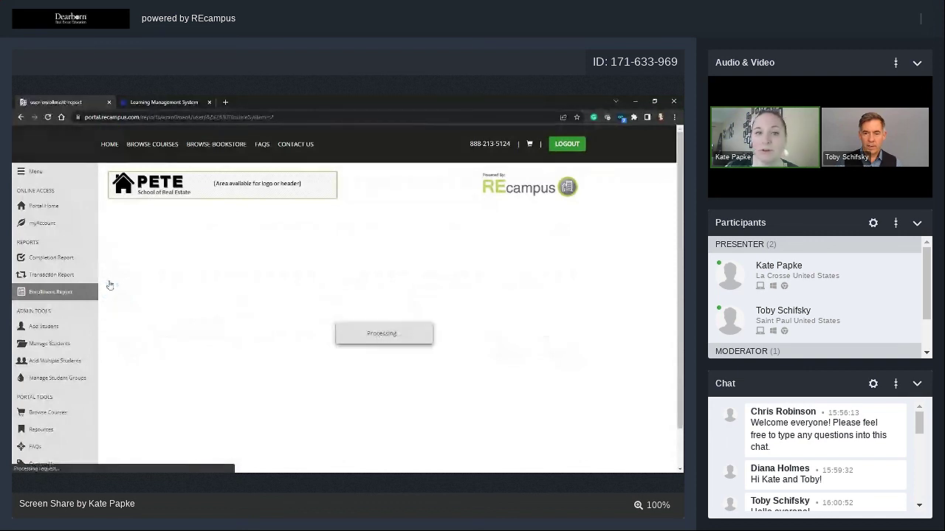